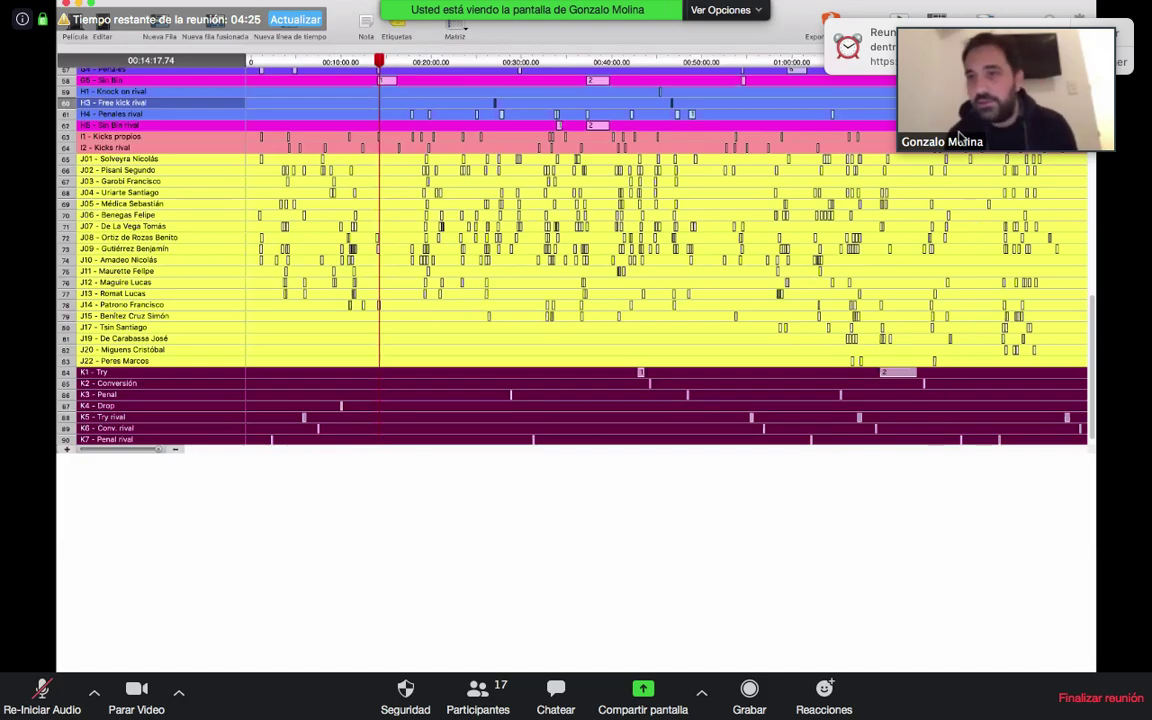
Move the floating speaker video away from the meeting reminder and dismiss the reminder
left_click_drag(1016, 18, 990, 532)
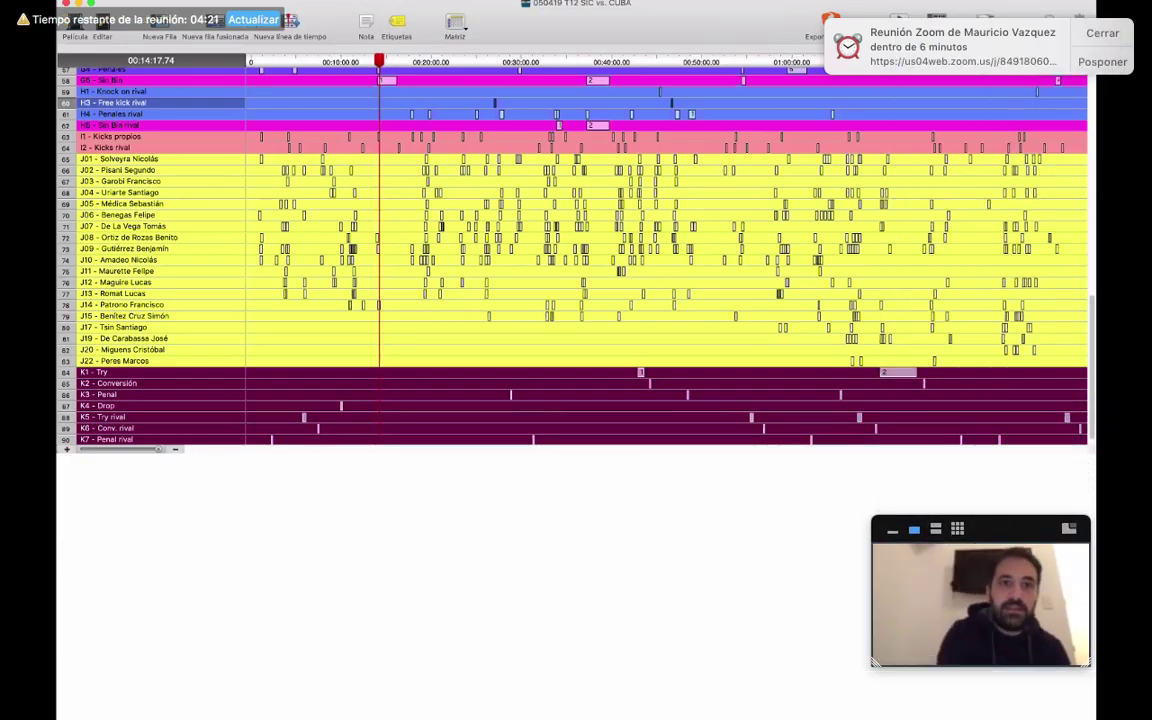
left_click(1100, 34)
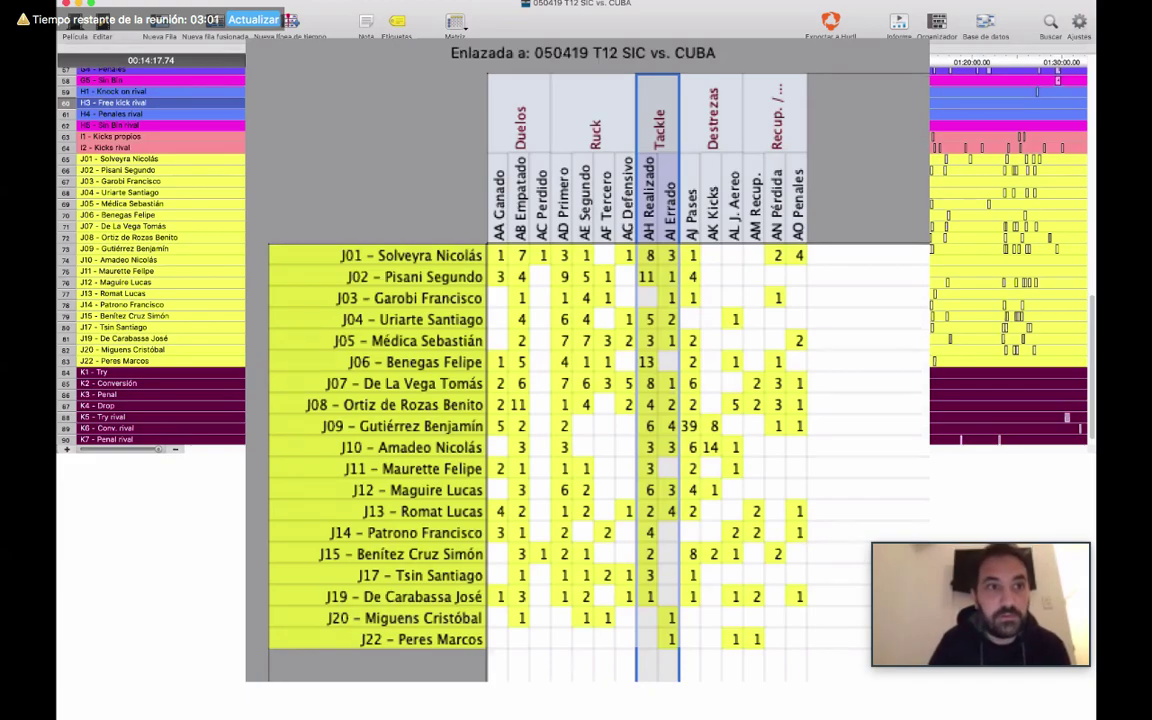
key("super+w")
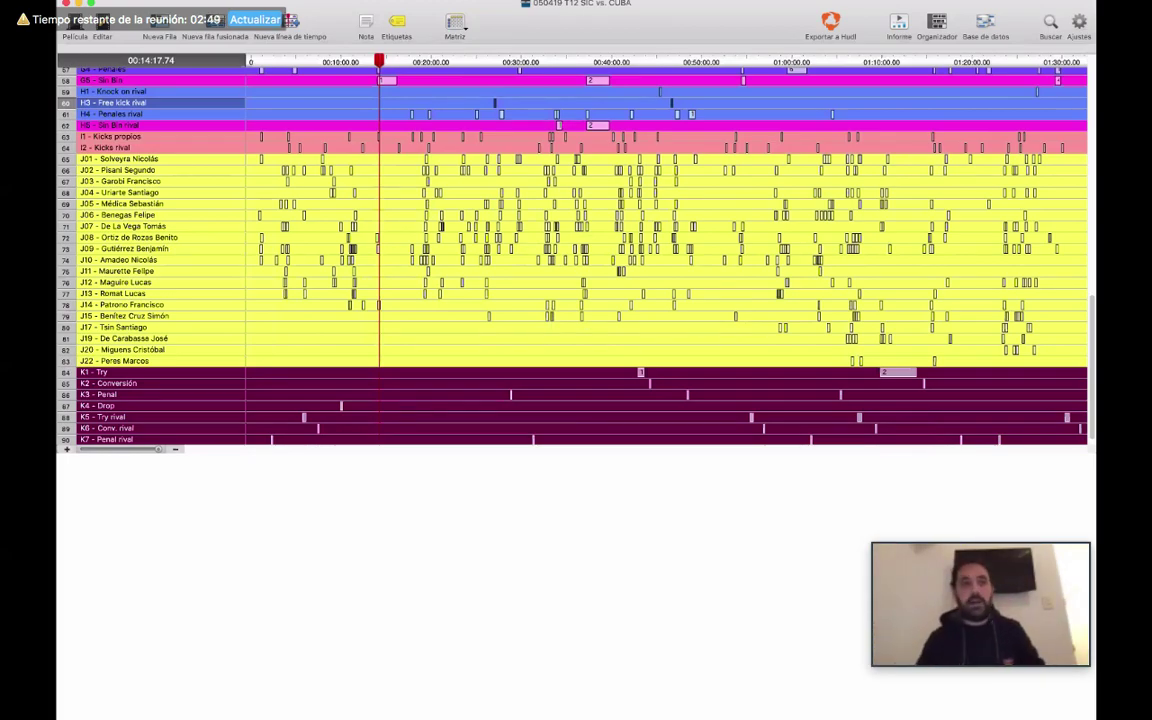
key("super+shift+m")
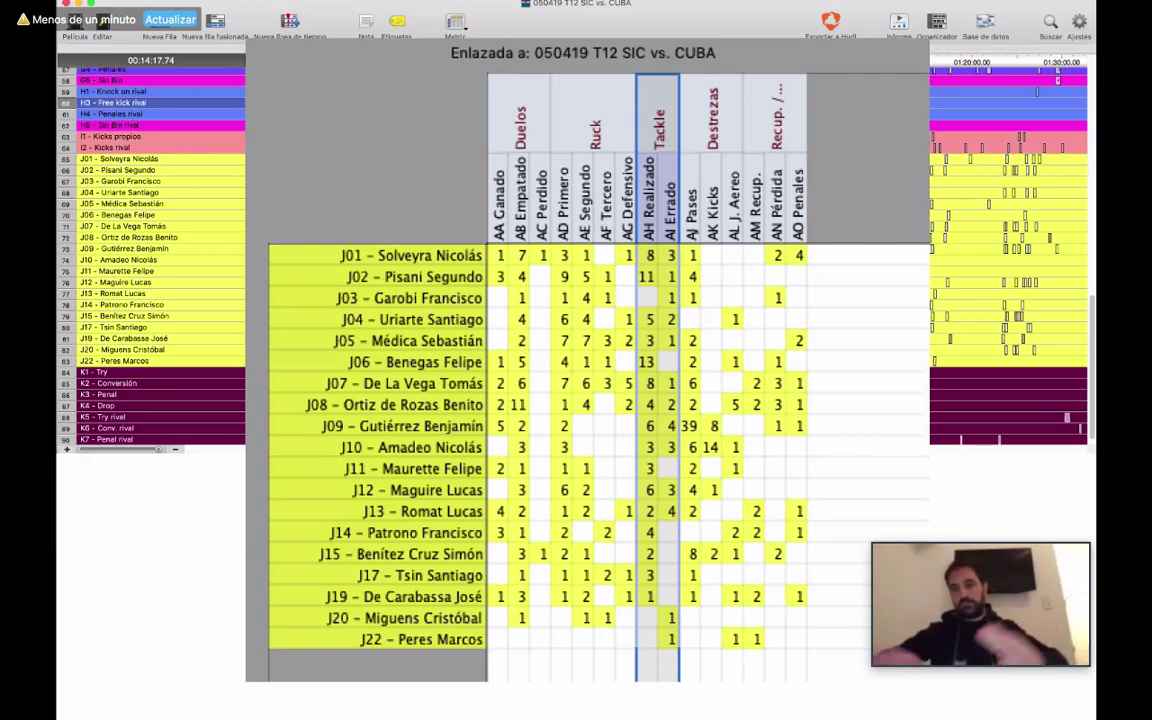
Unmute the microphone in the current meeting
mouse_move(100, 640)
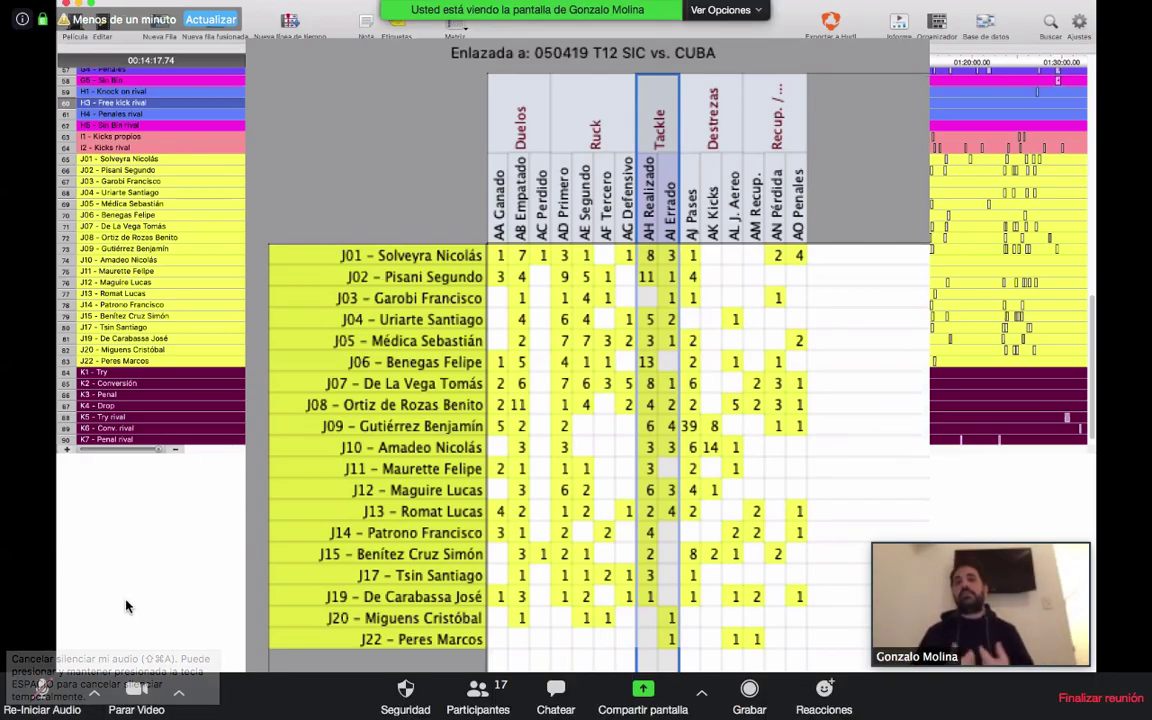
left_click(42, 695)
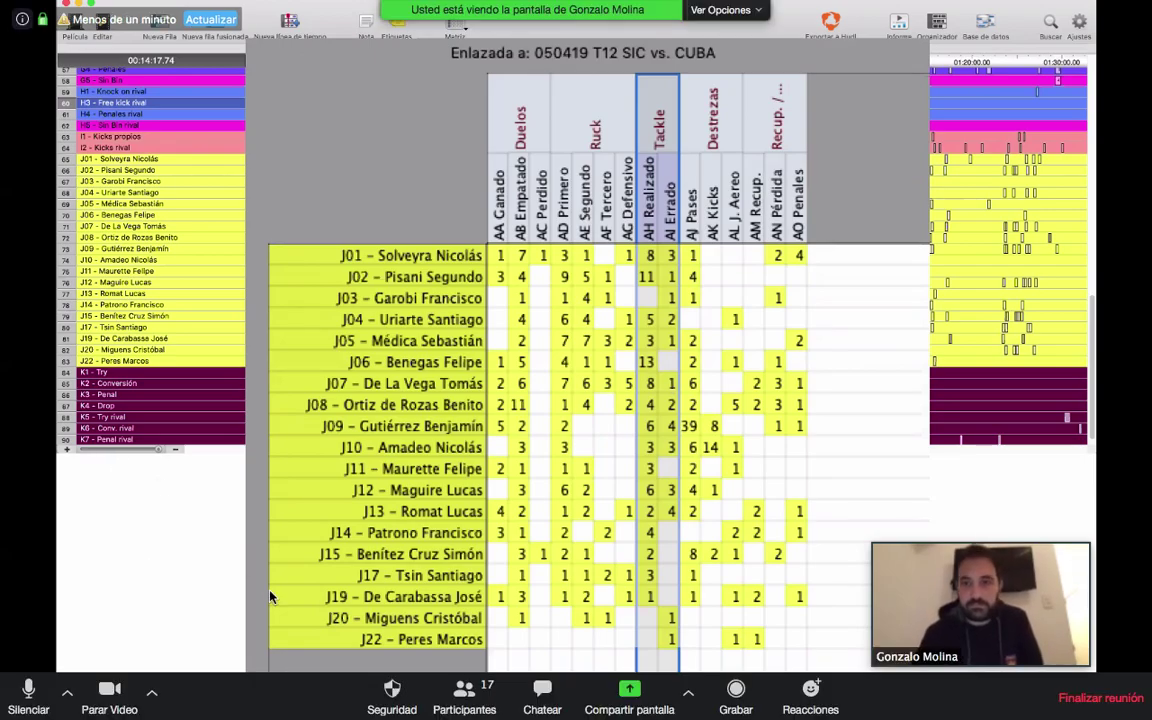
Quit Zoom and end the current meeting for all participants
mouse_move(605, 715)
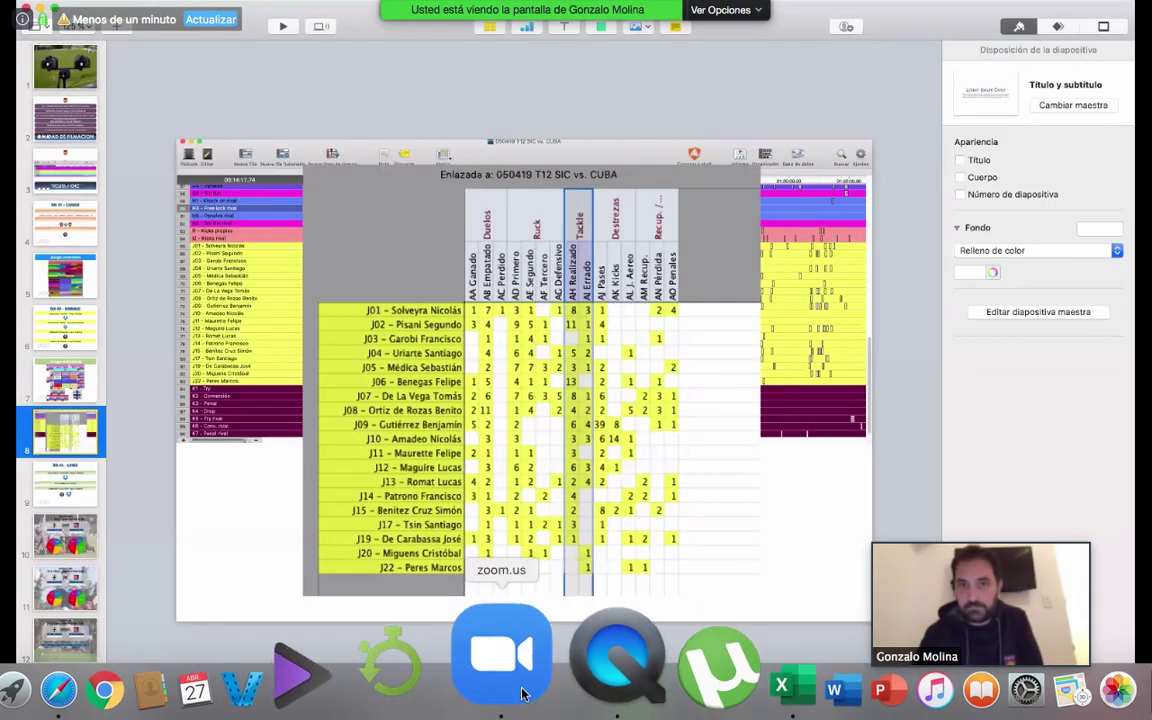
left_click(522, 693)
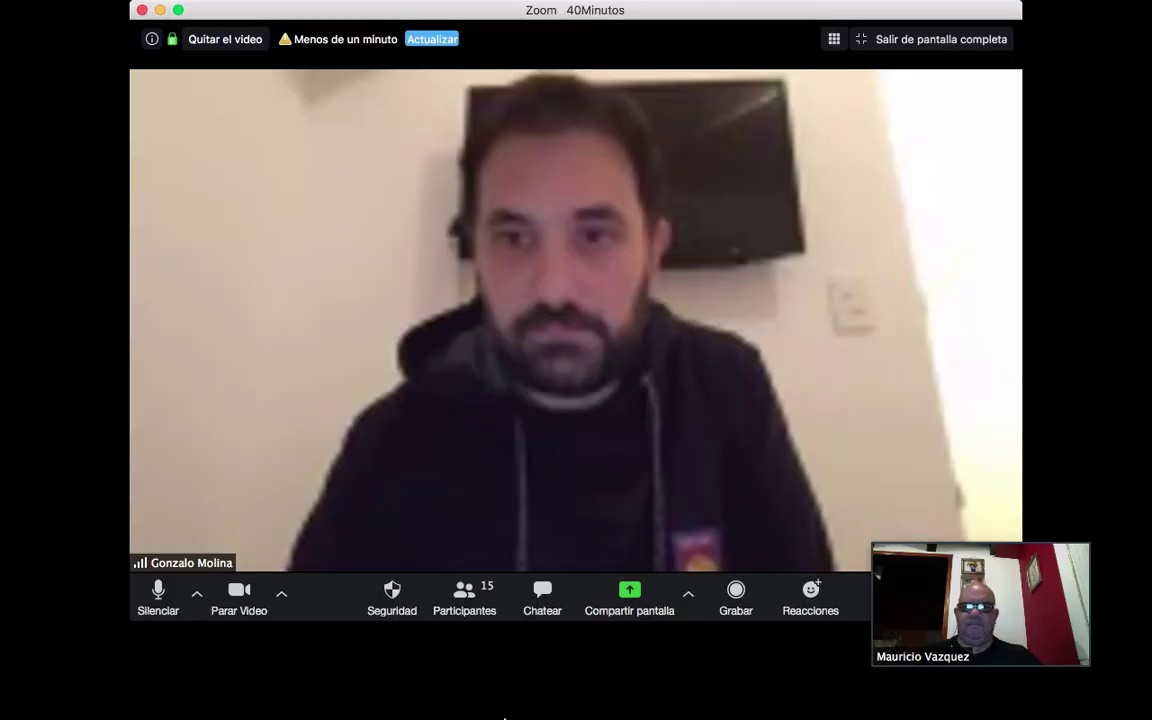
mouse_move(545, 700)
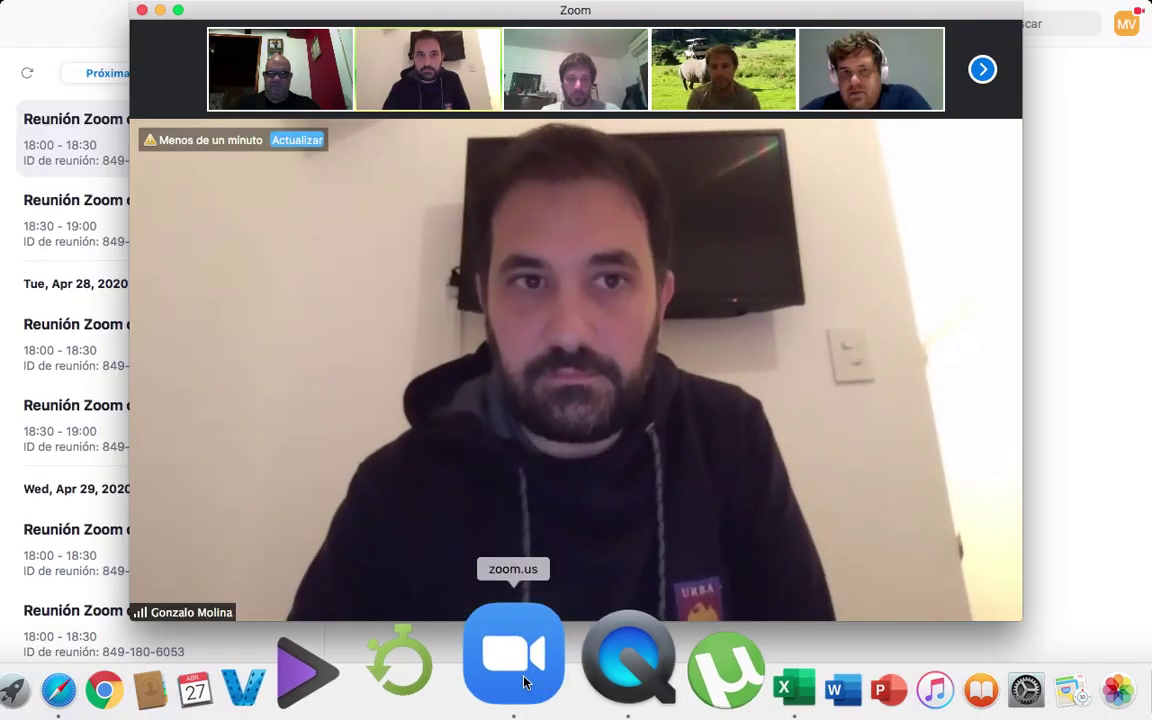
right_click(515, 675)
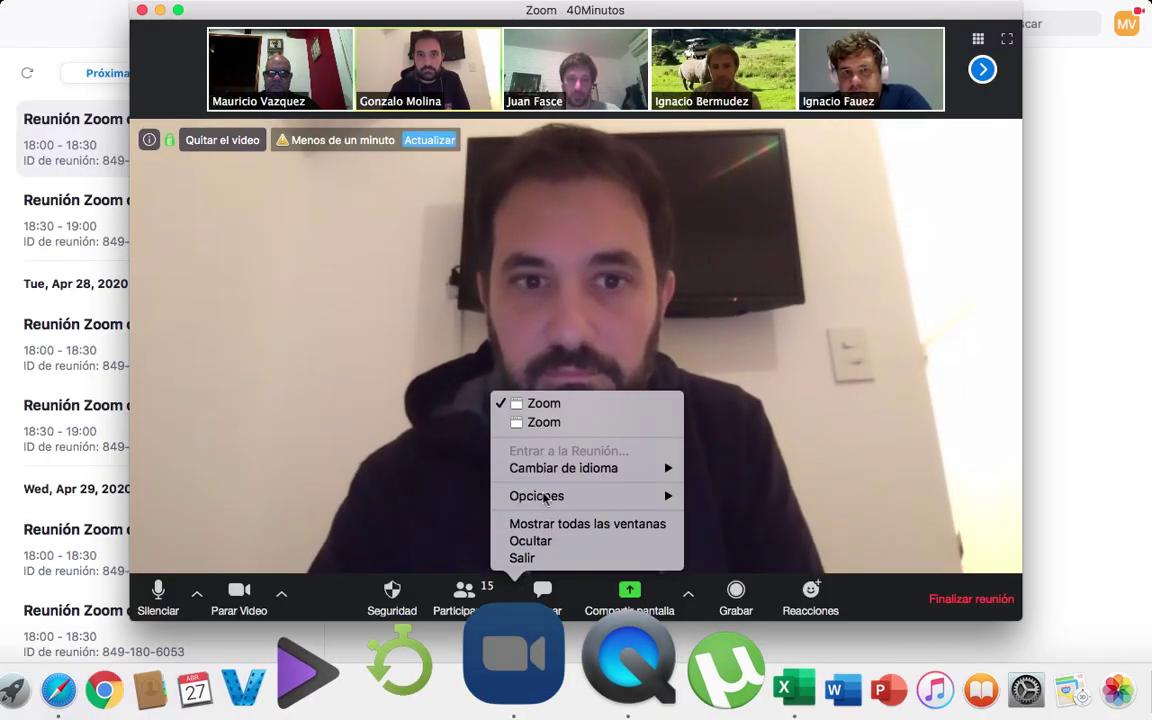
left_click(524, 557)
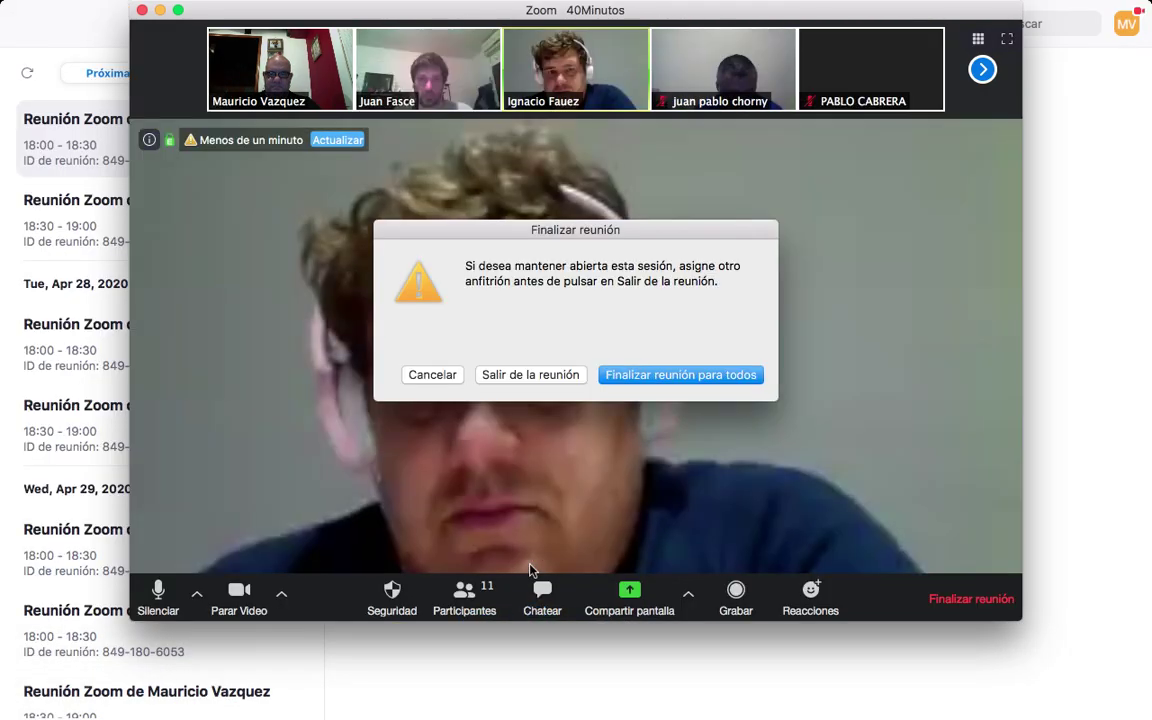
left_click(668, 376)
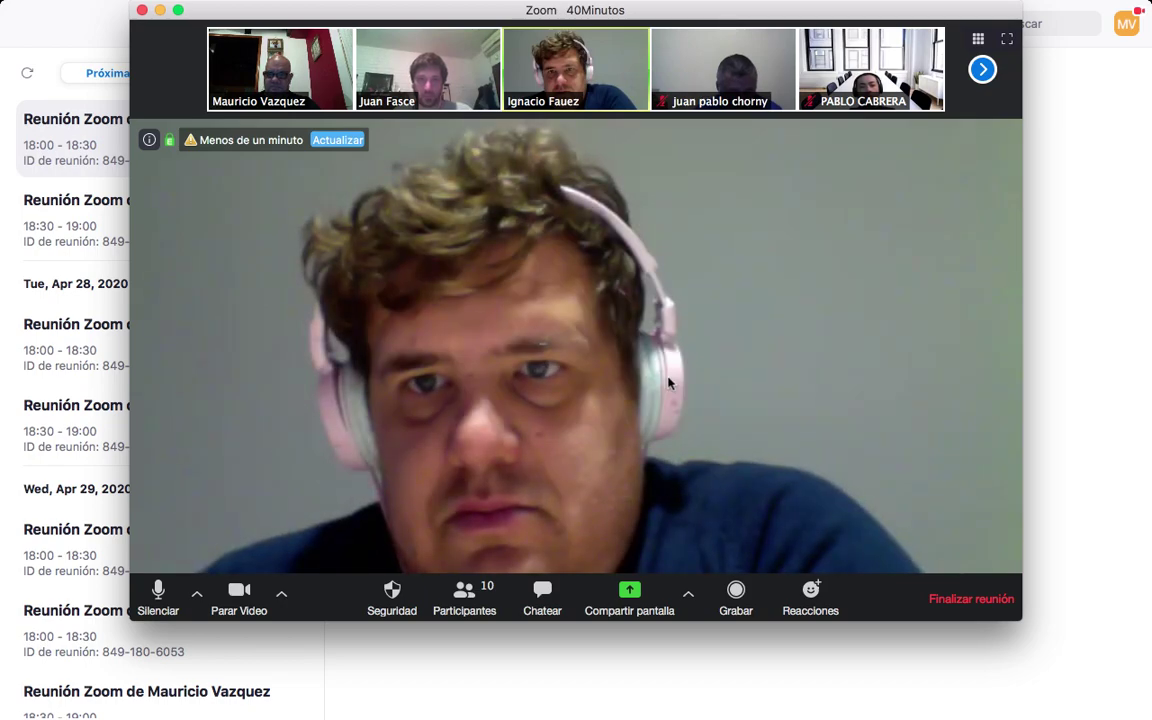
Reopen Zoom, start today's scheduled 18:30 - 19:00 meeting with computer audio, and make it full screen
key("ctrl+Left")
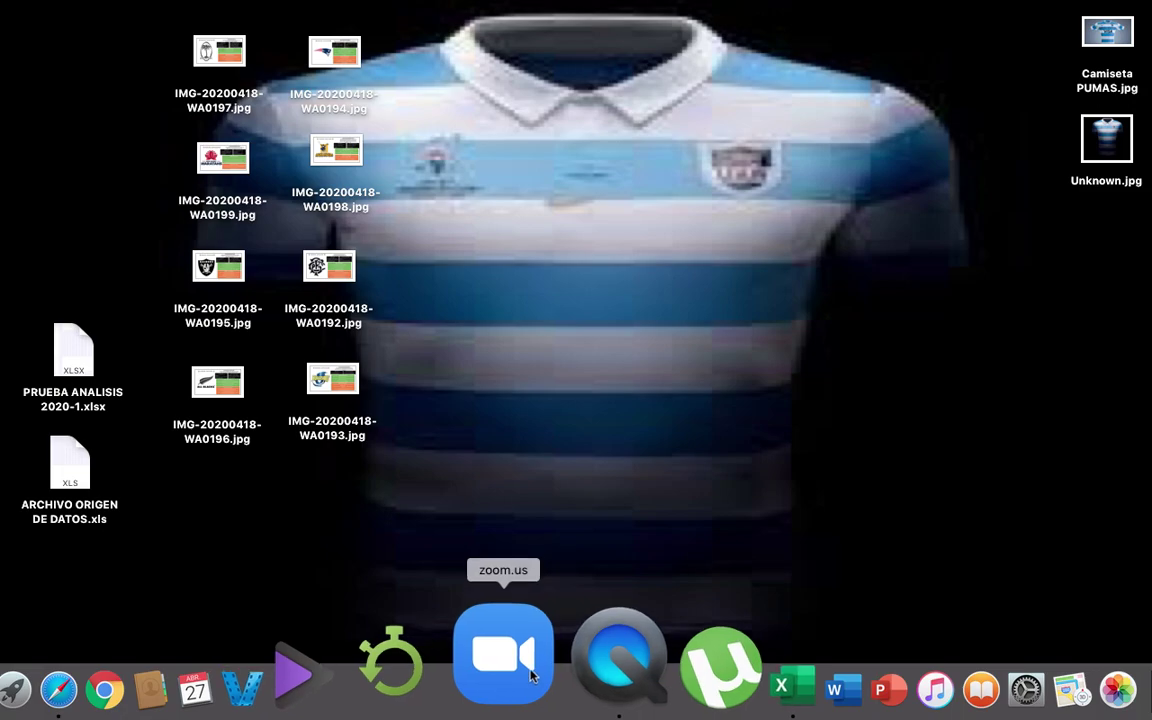
left_click(531, 676)
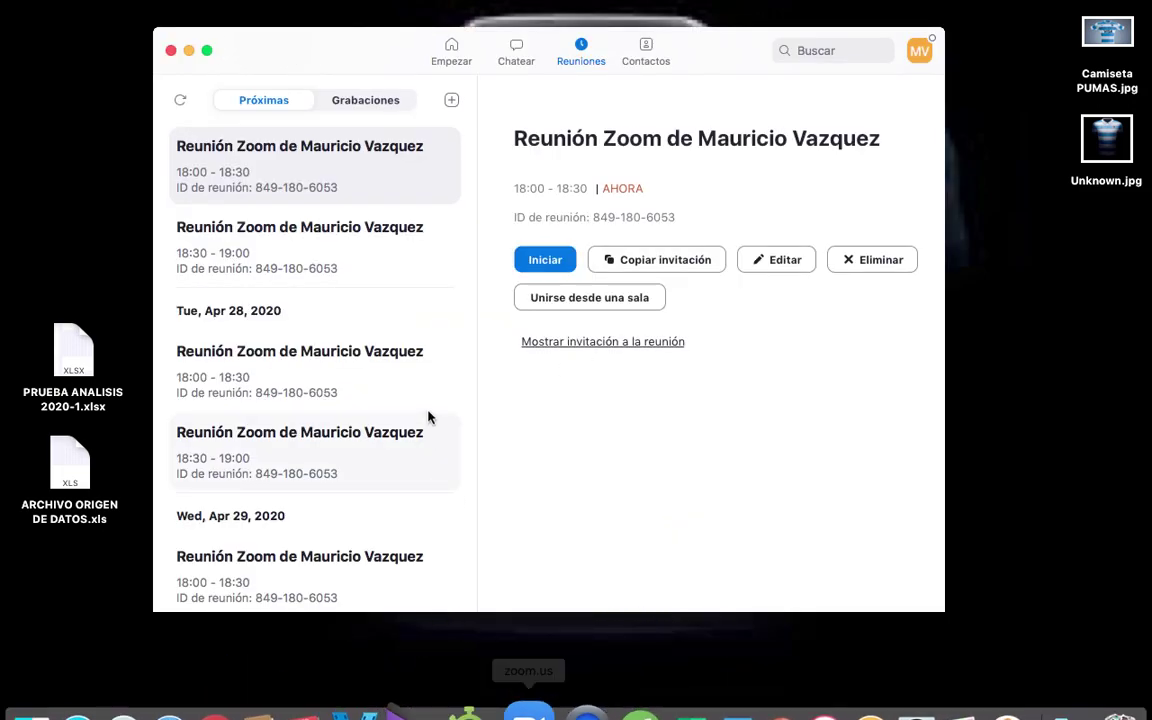
left_click(318, 258)
left_click(546, 262)
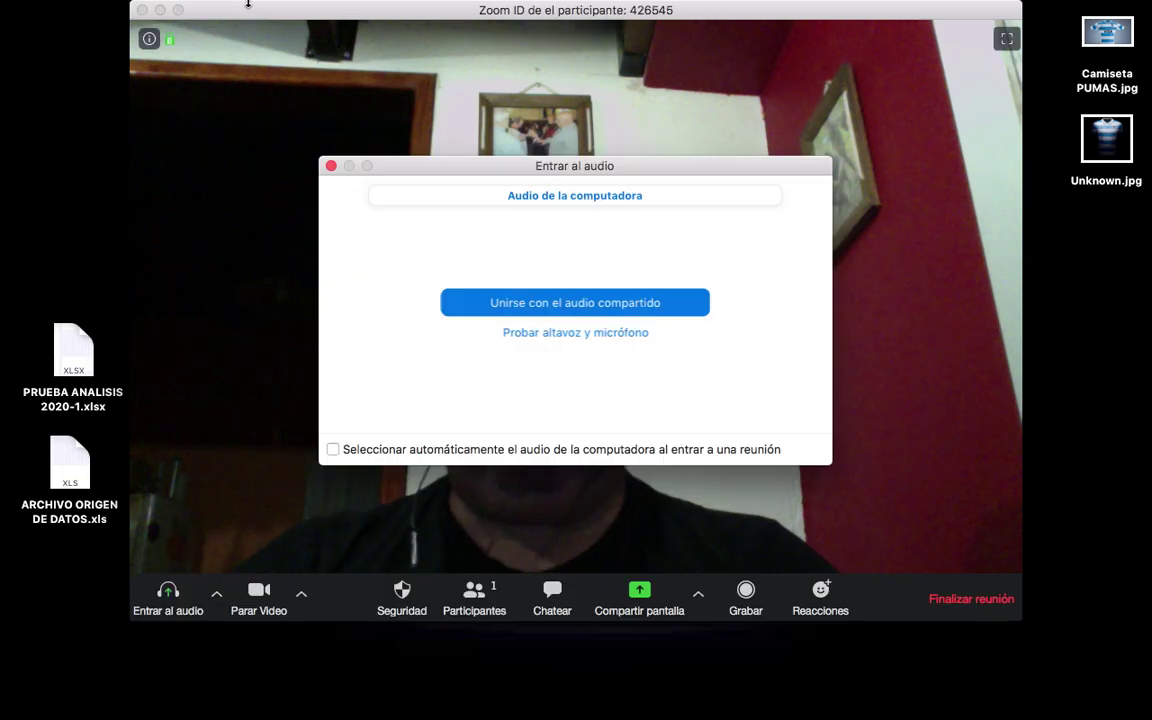
left_click(514, 303)
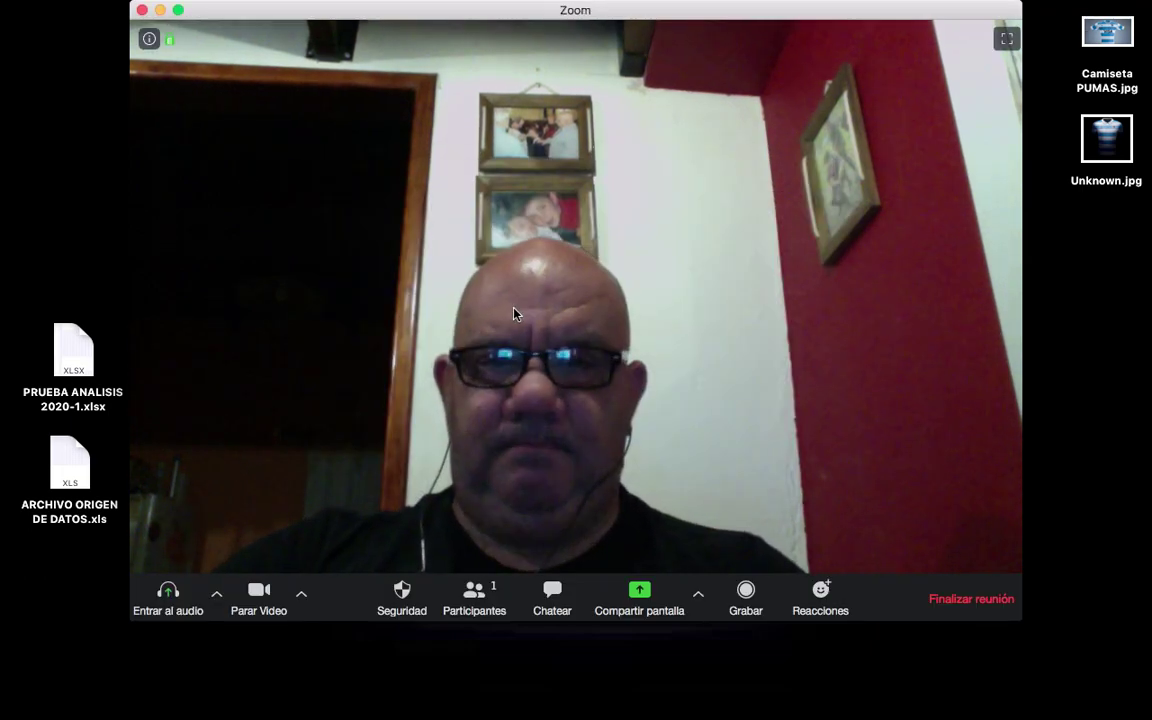
left_click(177, 10)
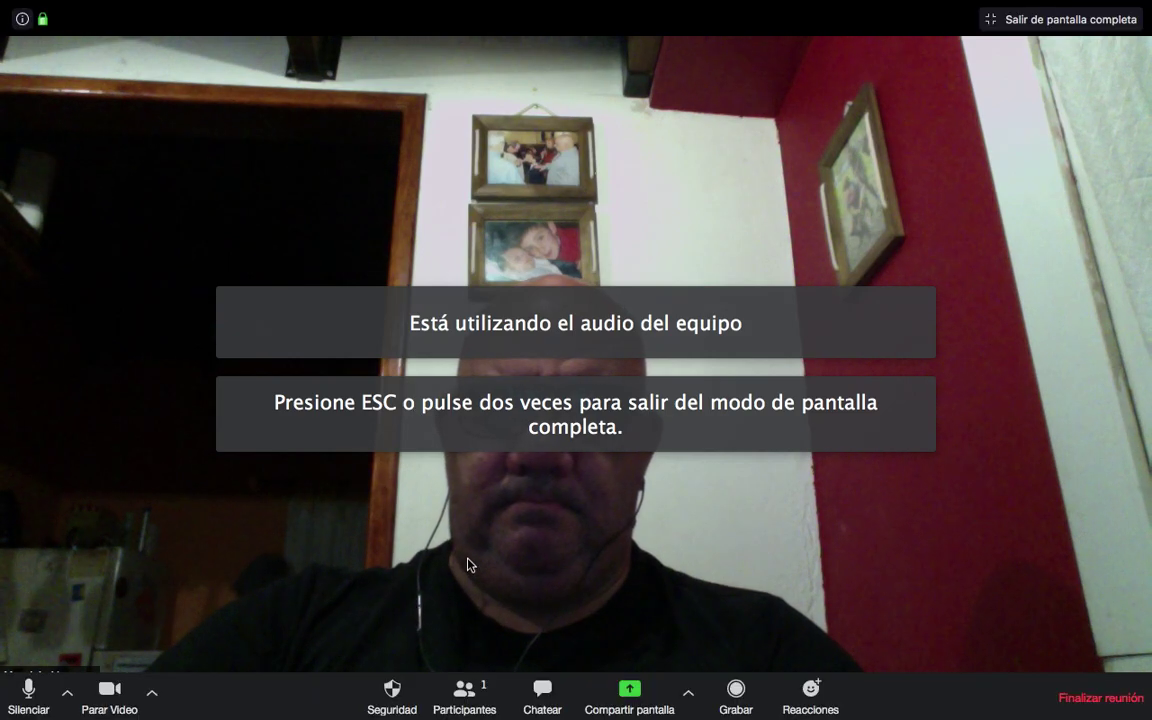
Open the waiting room list and admit the first two waiting participants
left_click(420, 645)
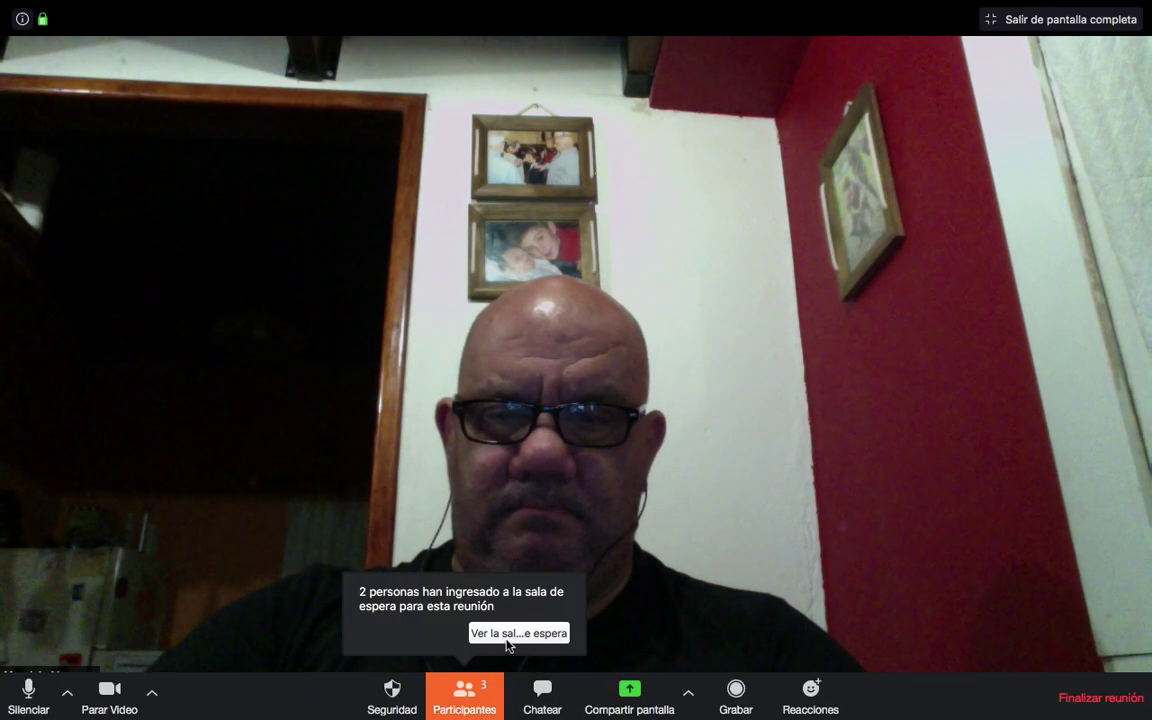
left_click(498, 638)
left_click(706, 200)
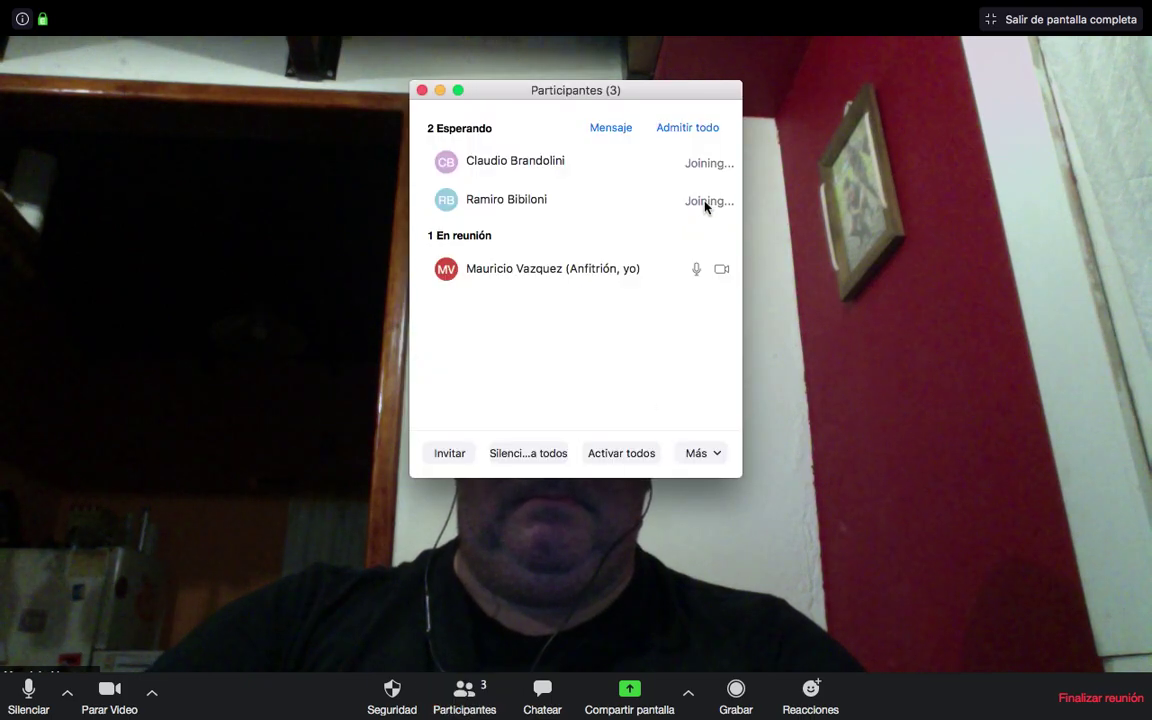
Allow several participants to share their screens simultaneously
left_click(688, 694)
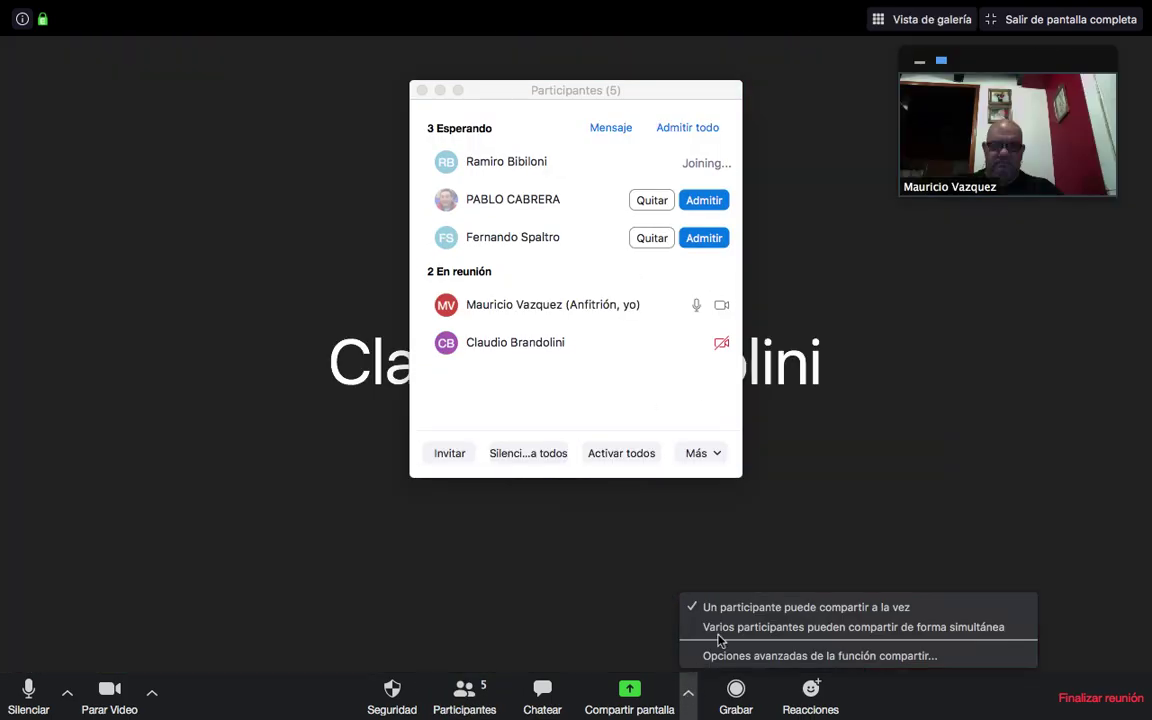
left_click(720, 627)
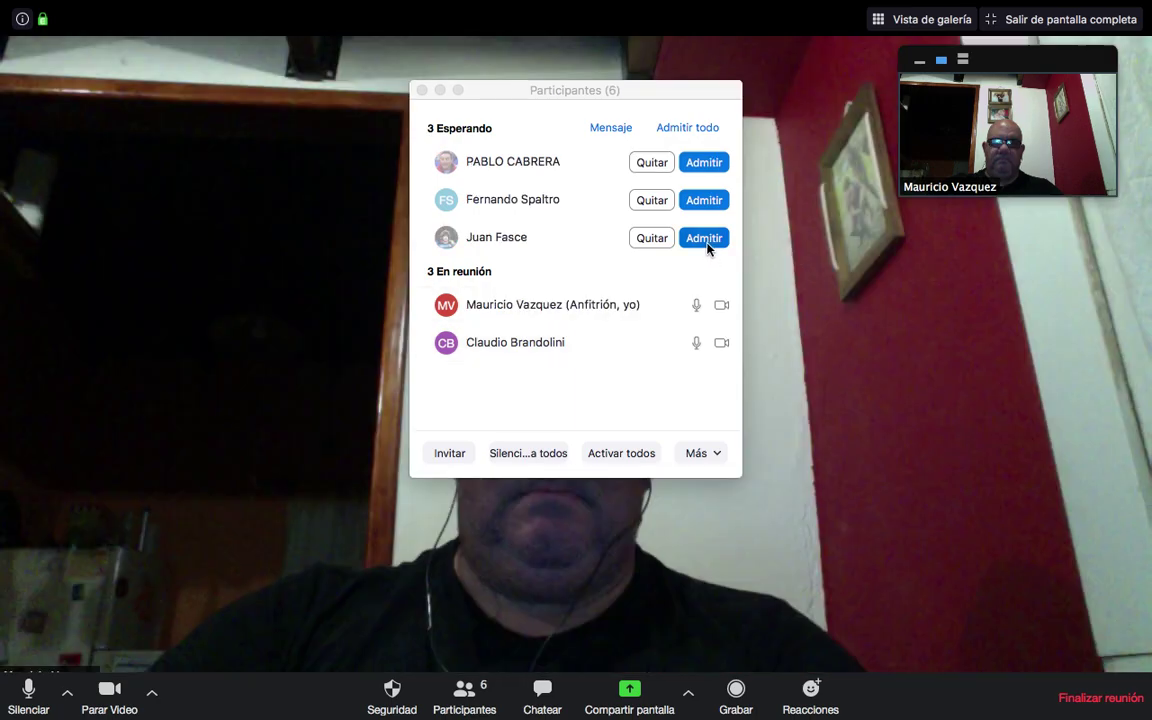
Admit the waiting participants one by one as they arrive, and close the participants list
left_click(706, 239)
left_click(705, 204)
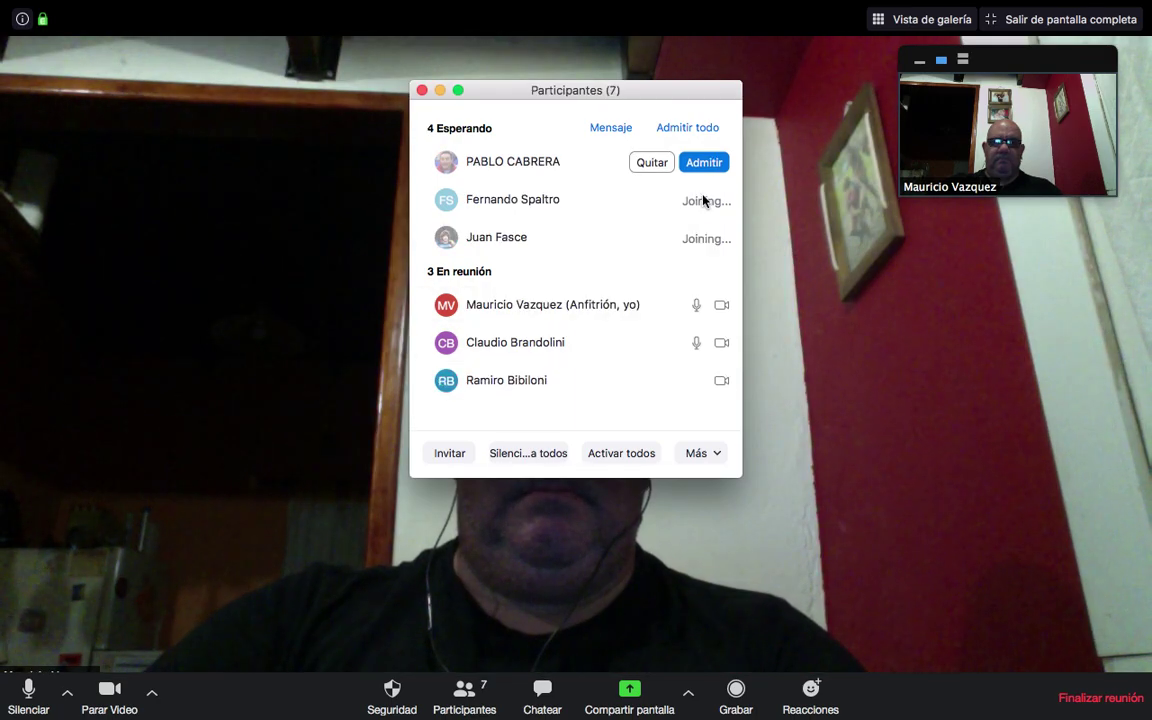
left_click(700, 166)
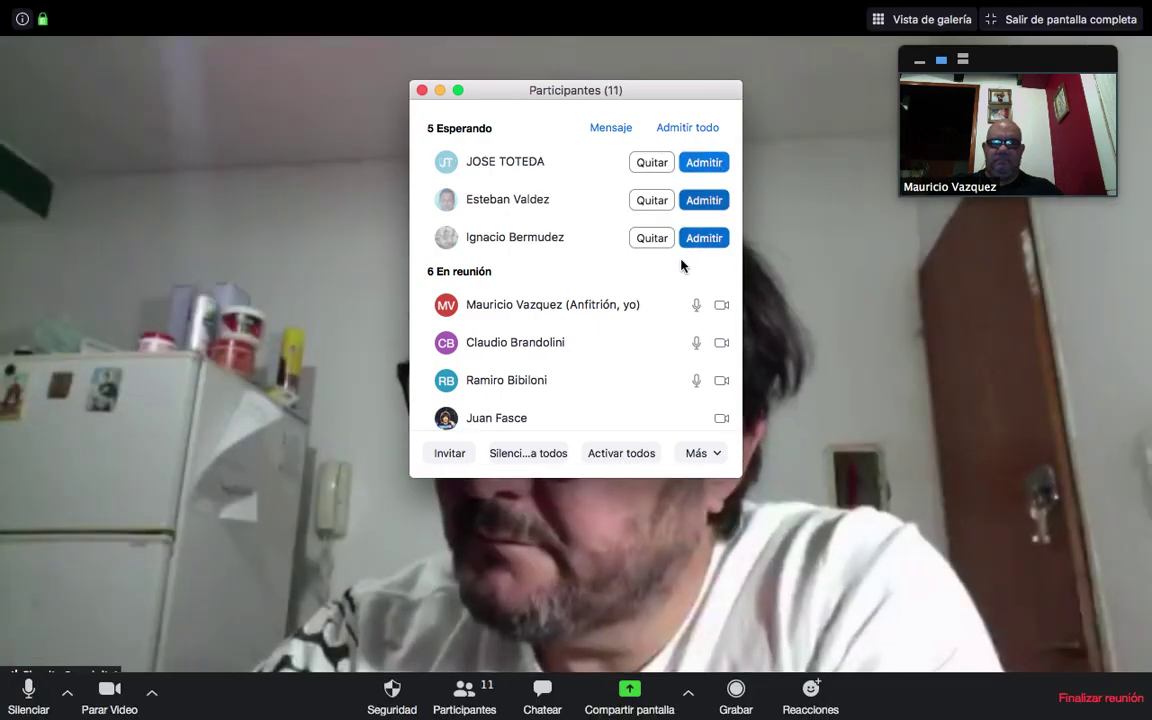
left_click(704, 200)
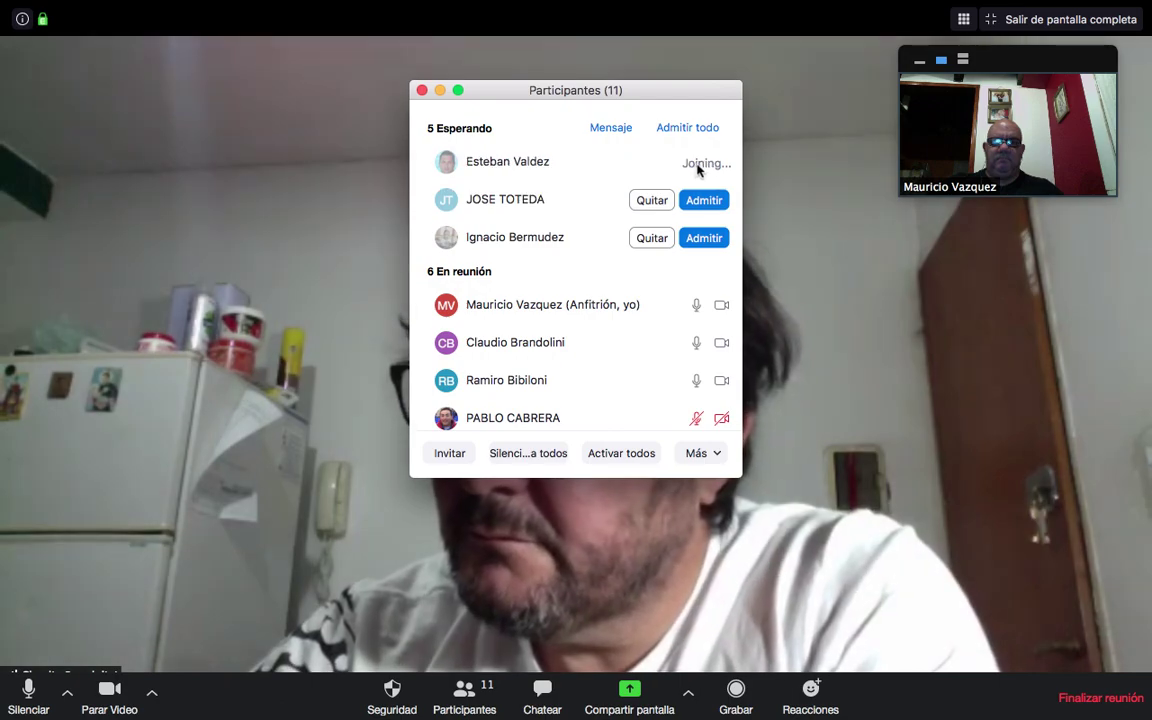
left_click(704, 237)
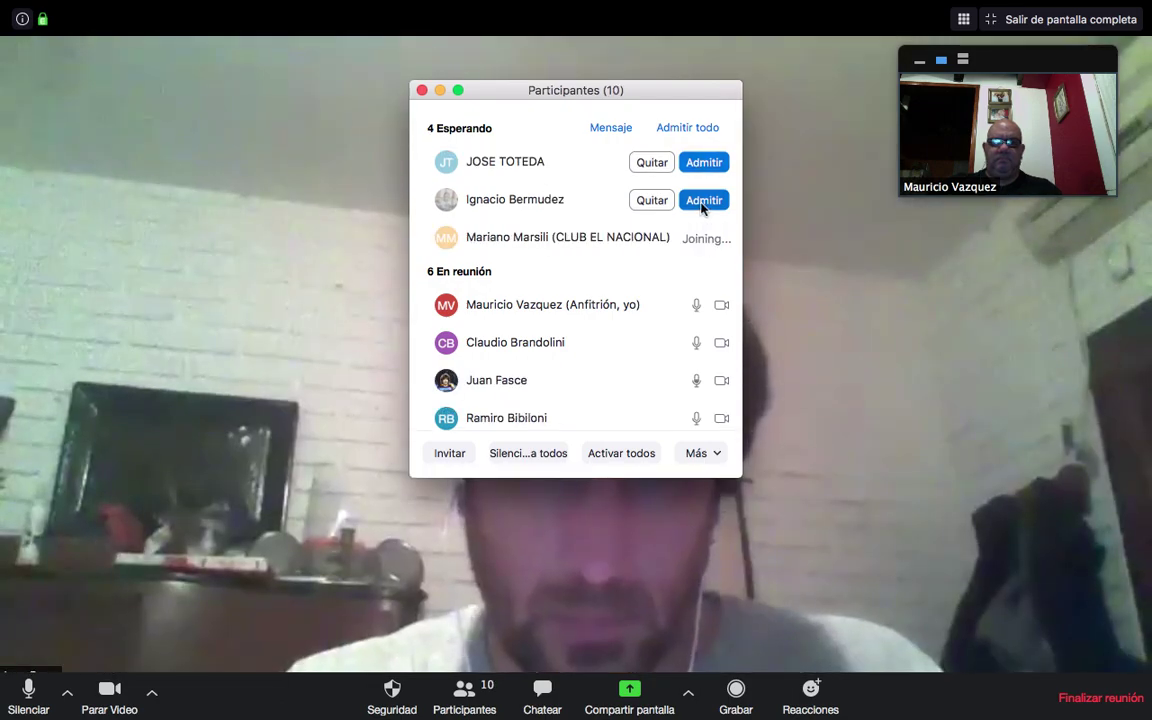
left_click(703, 201)
left_click(704, 162)
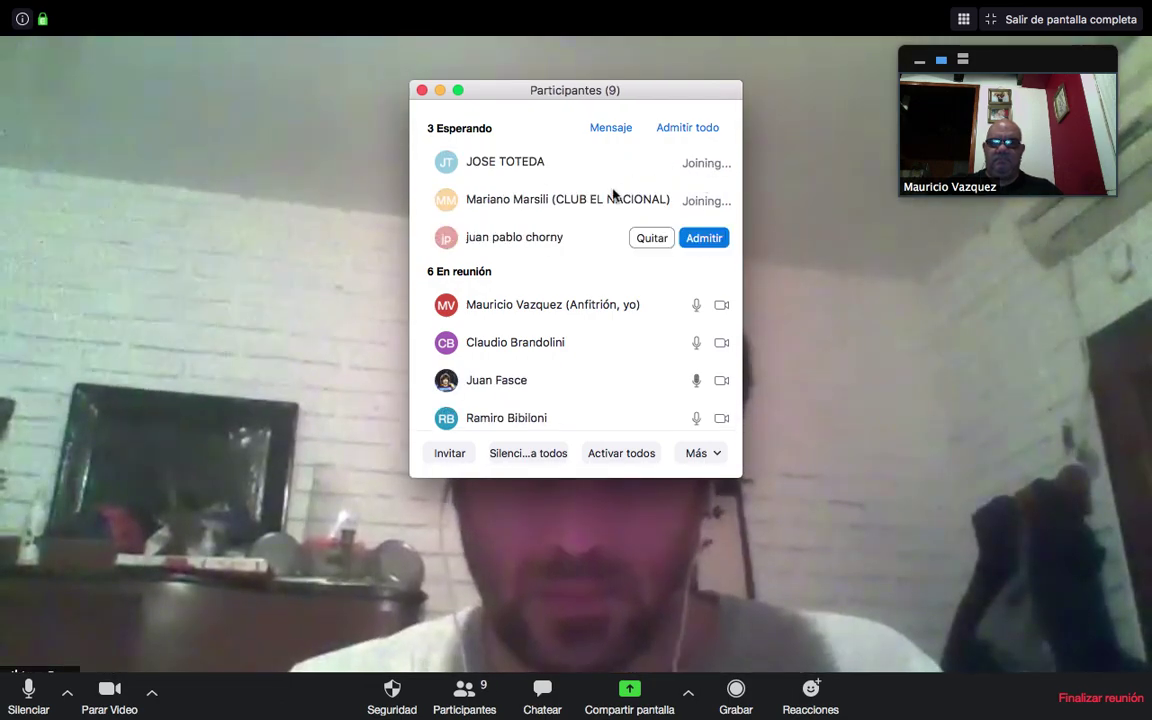
left_click(702, 239)
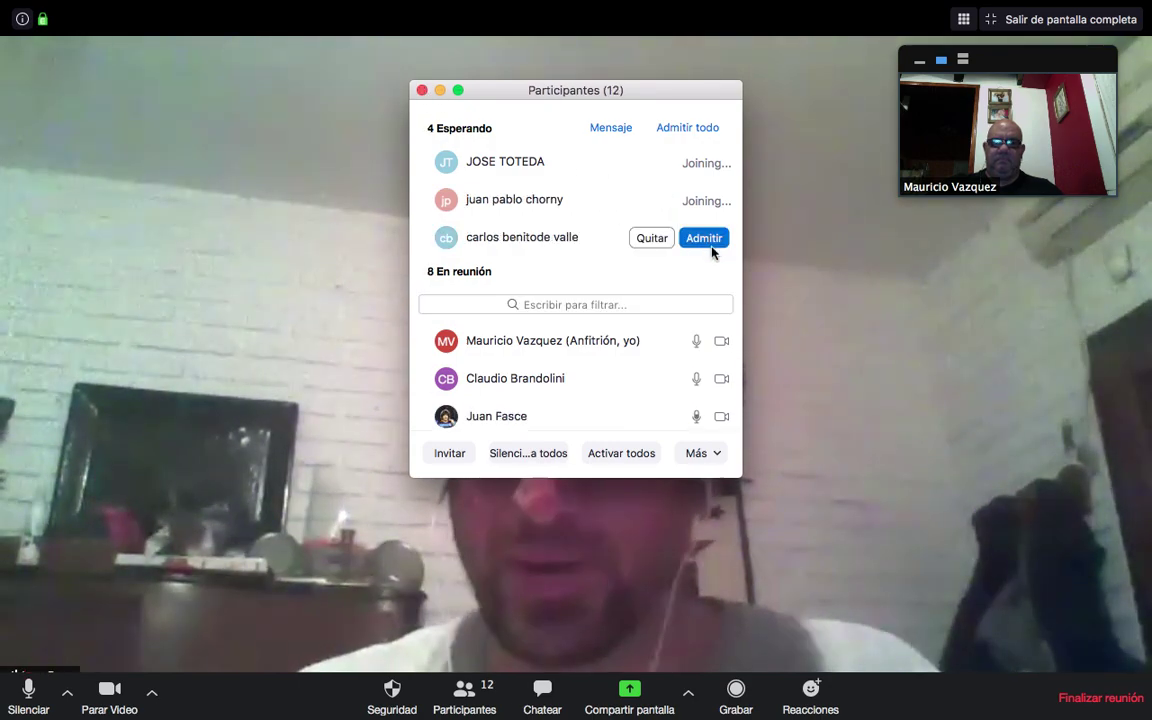
left_click(712, 245)
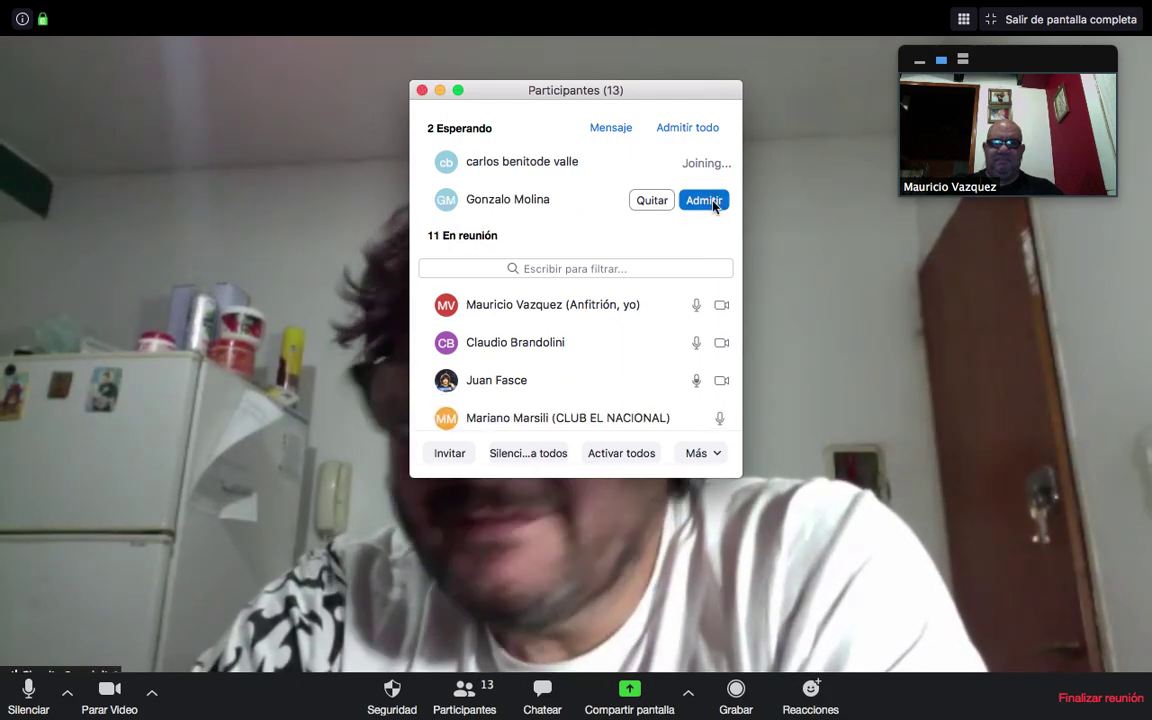
left_click(714, 205)
left_click(422, 90)
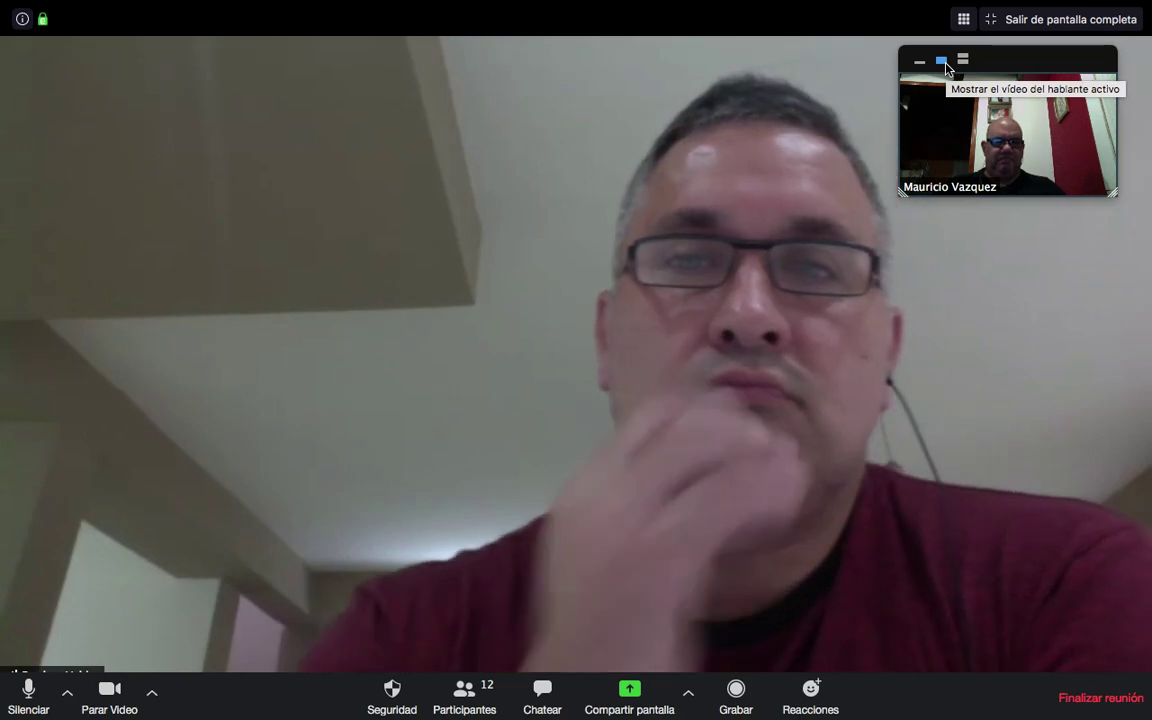
Show the floating strip with several participants' videos and admit the two newcomers from the waiting room
left_click(963, 60)
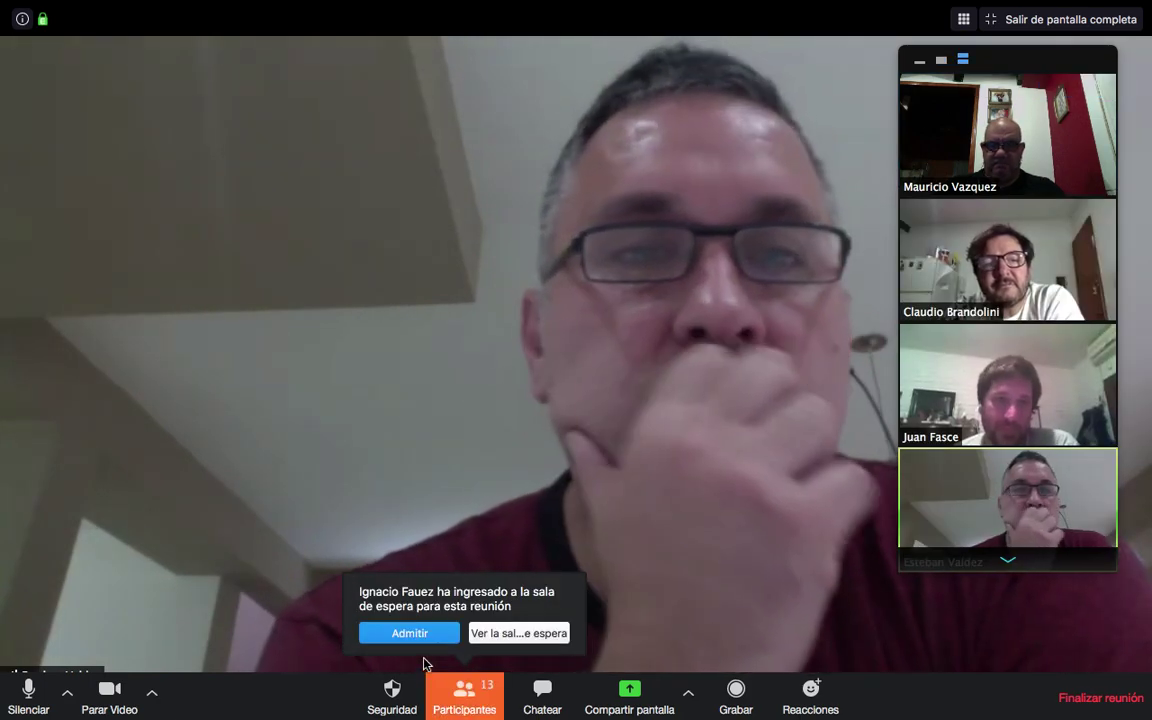
left_click(412, 636)
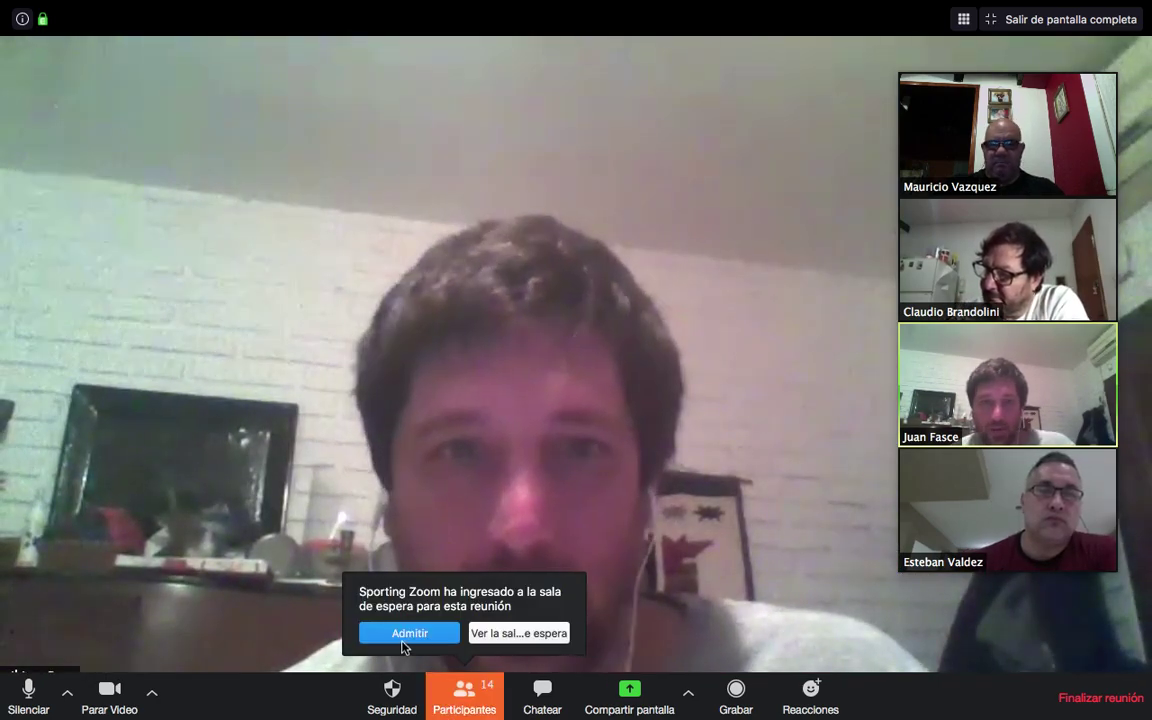
left_click(405, 636)
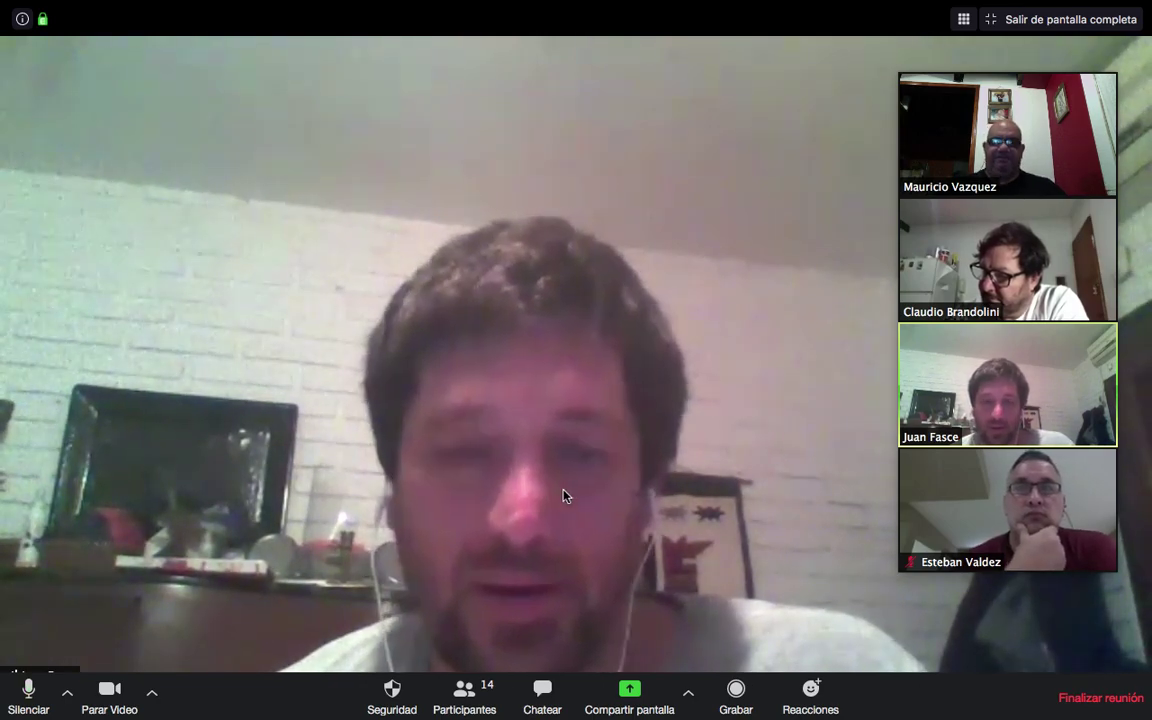
Check the sharing options to see whether simultaneous screen sharing is allowed
left_click(689, 697)
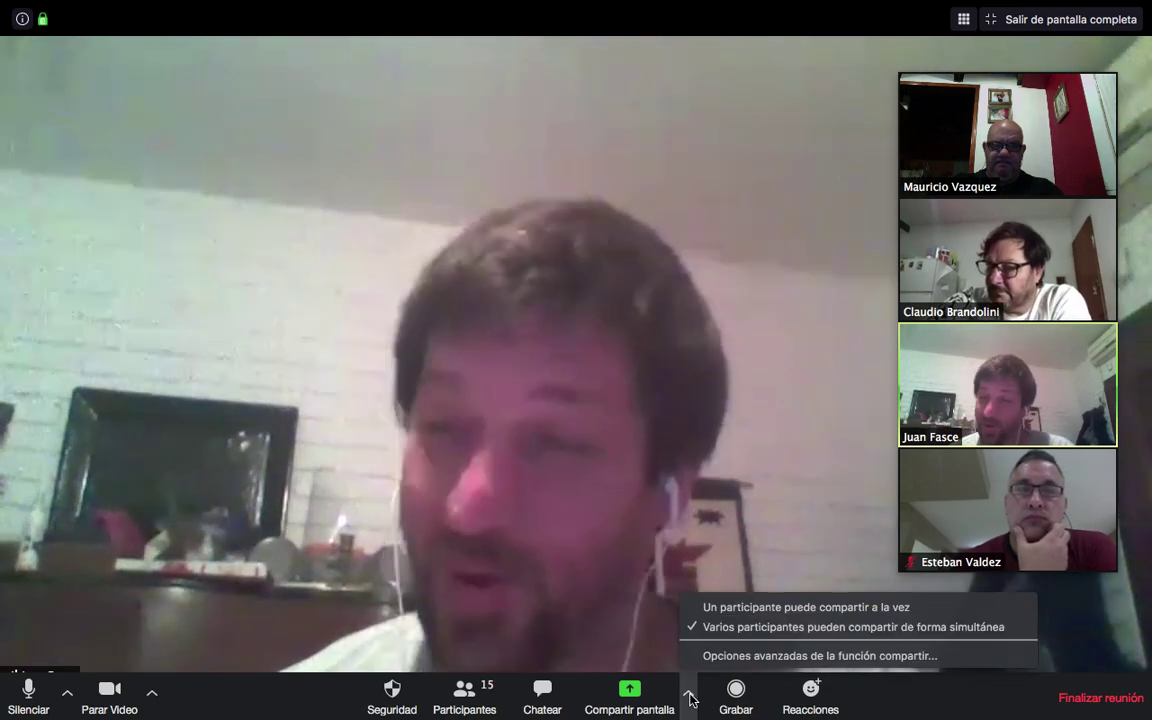
left_click(641, 616)
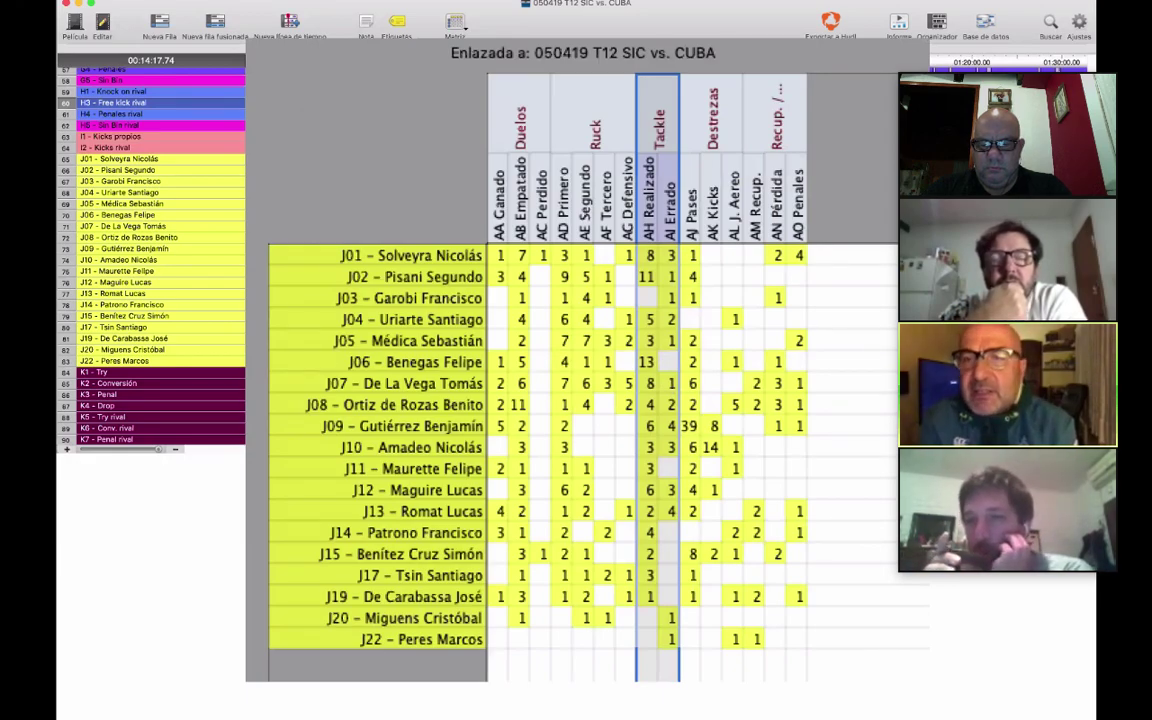
key("super+w")
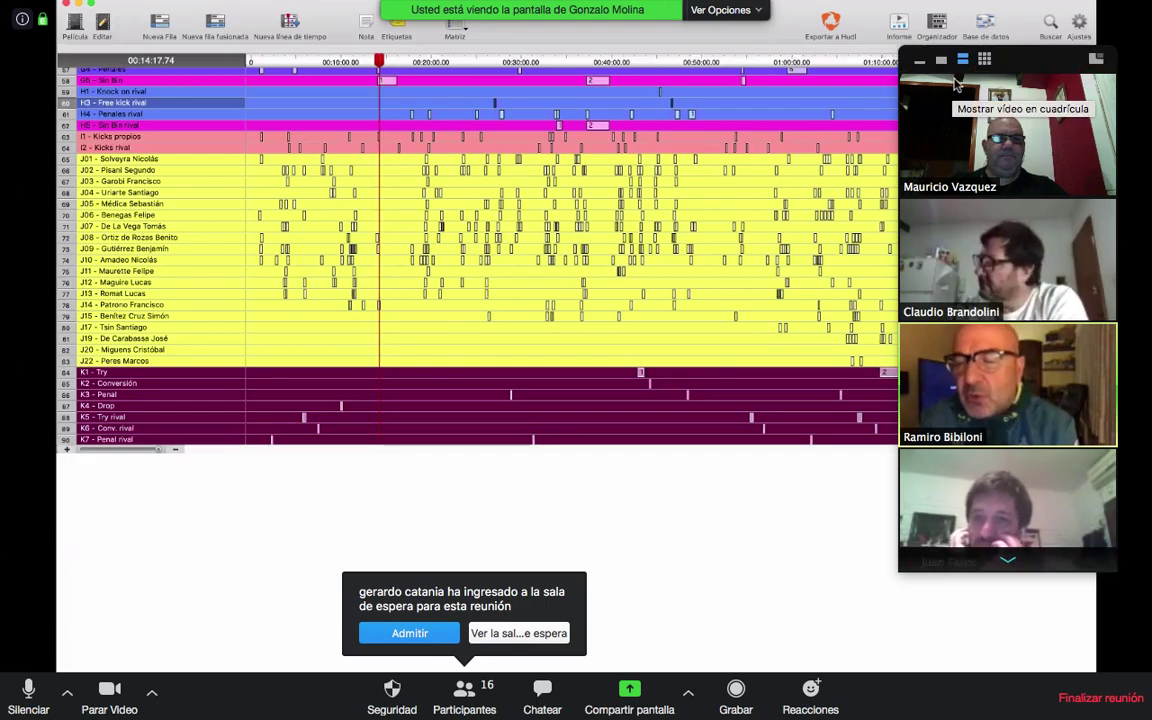
Reduce the floating video strip to the active speaker only and admit the participant from the waiting room
left_click(941, 60)
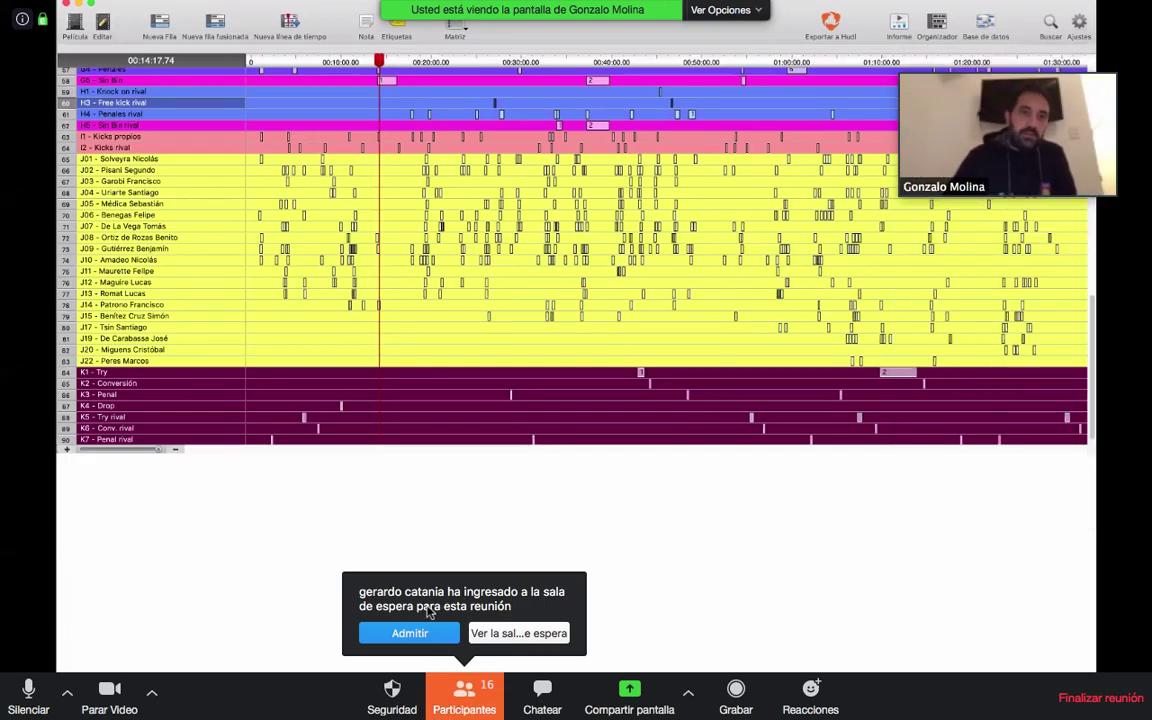
left_click(404, 633)
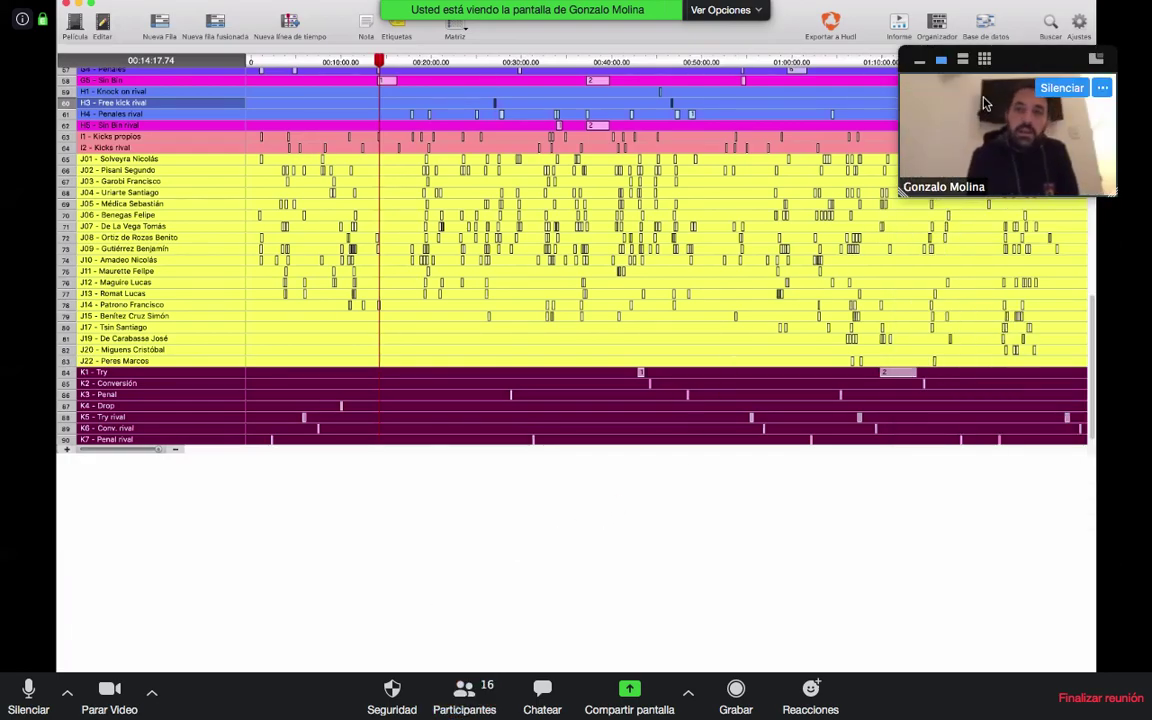
Move the active speaker's floating video off the shared timeline into the blank area beneath its rows
left_click_drag(1020, 82, 997, 522)
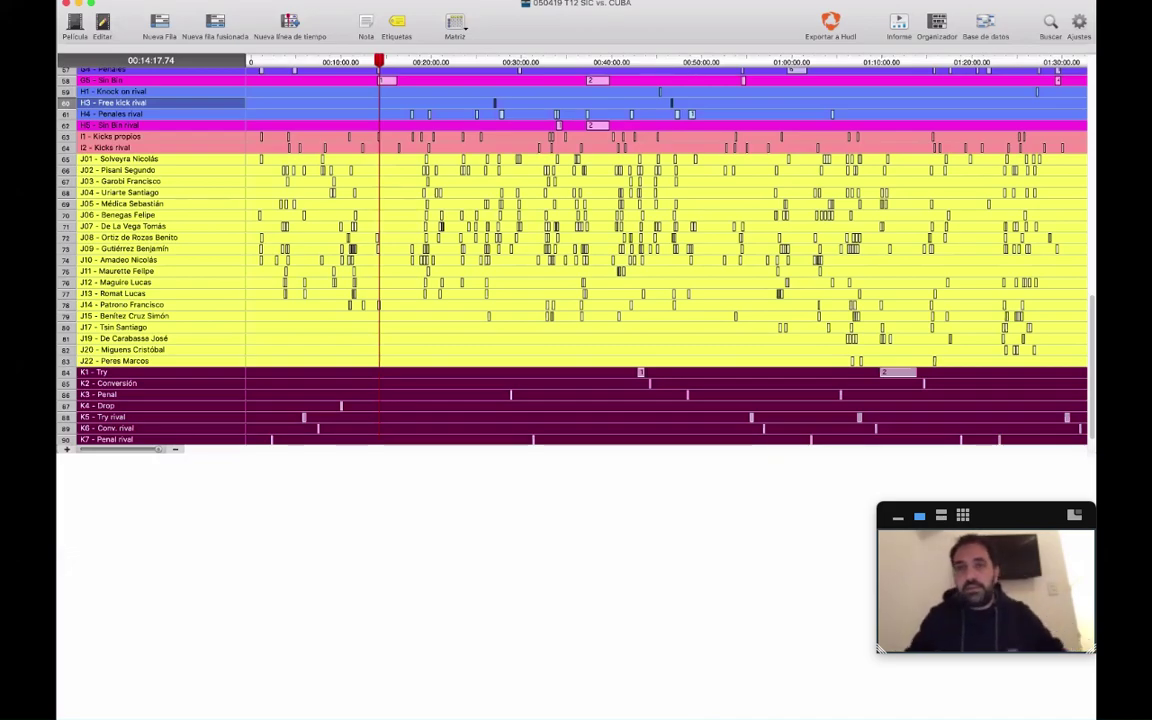
key("super+grave")
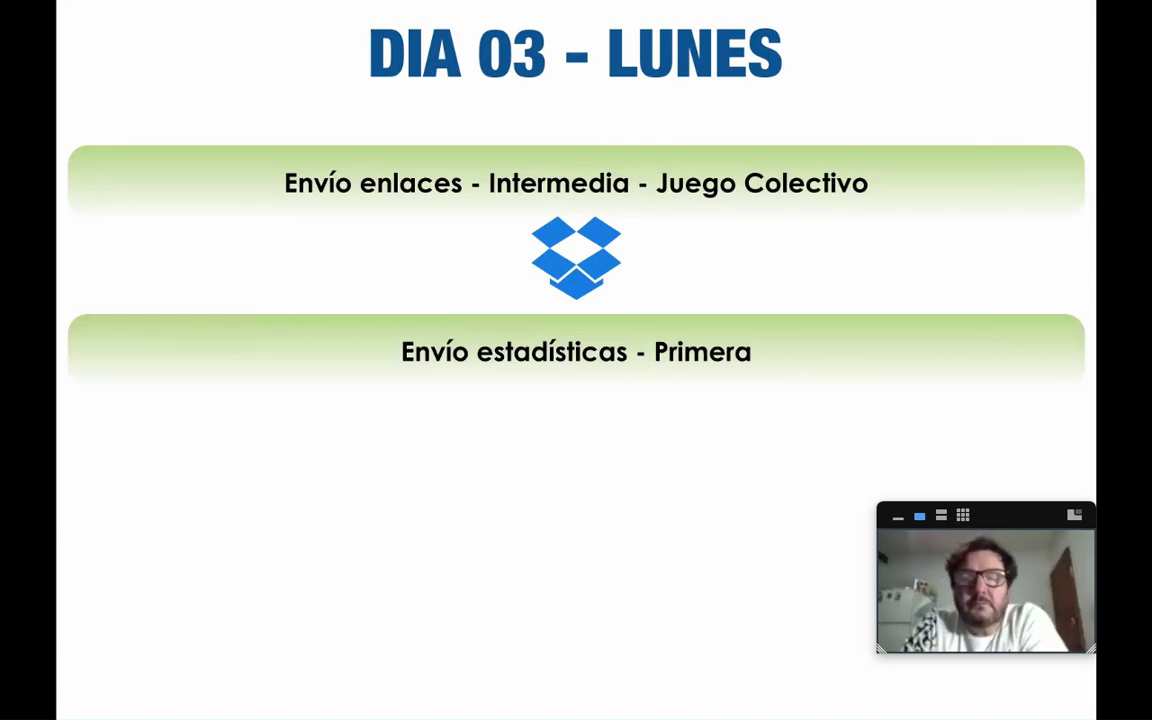
key("Right")
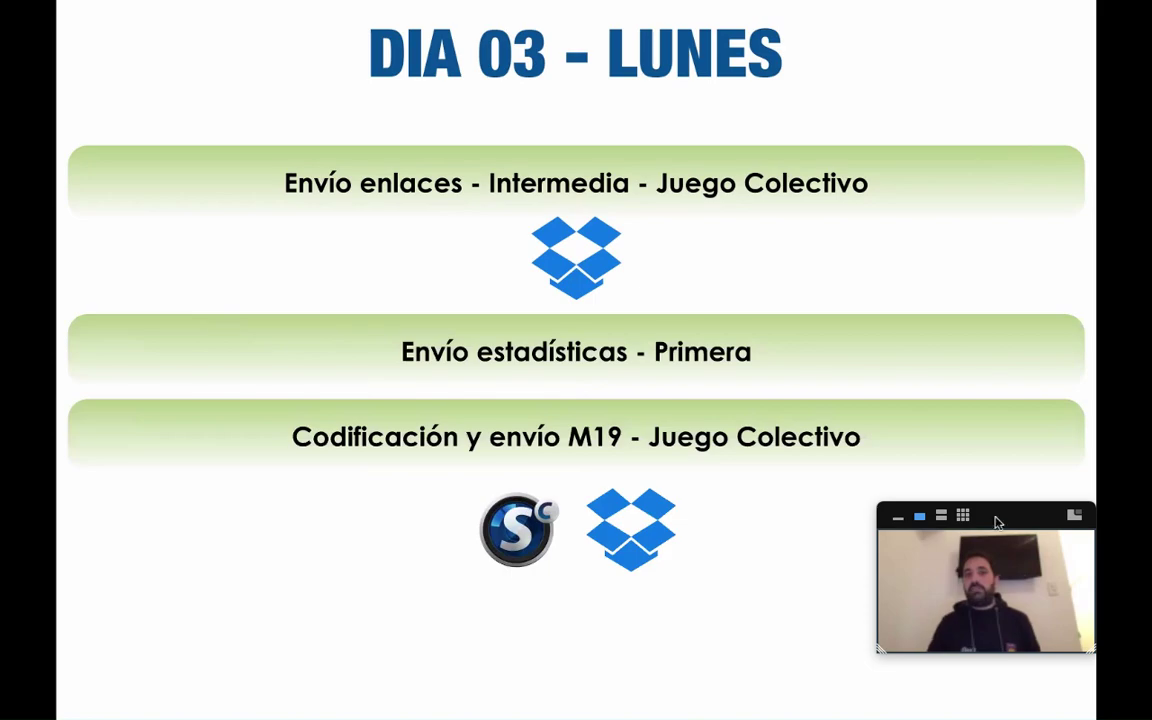
Mute the host's own microphone while the participant presents the shared slides
left_click(36, 695)
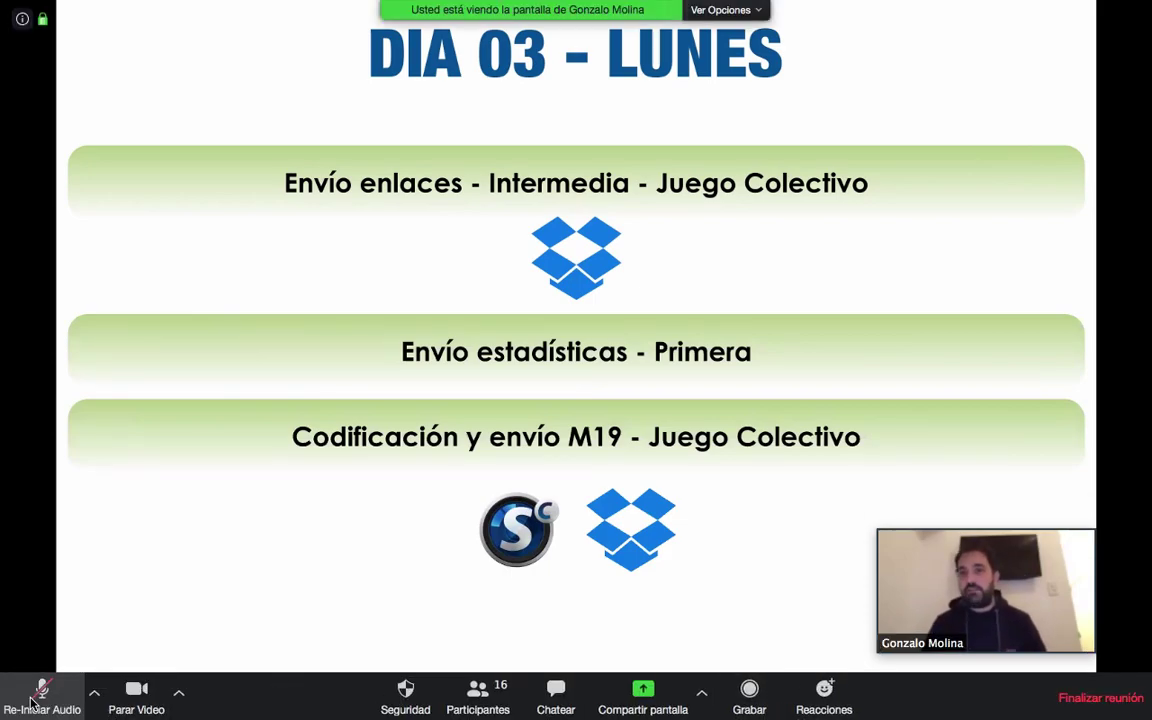